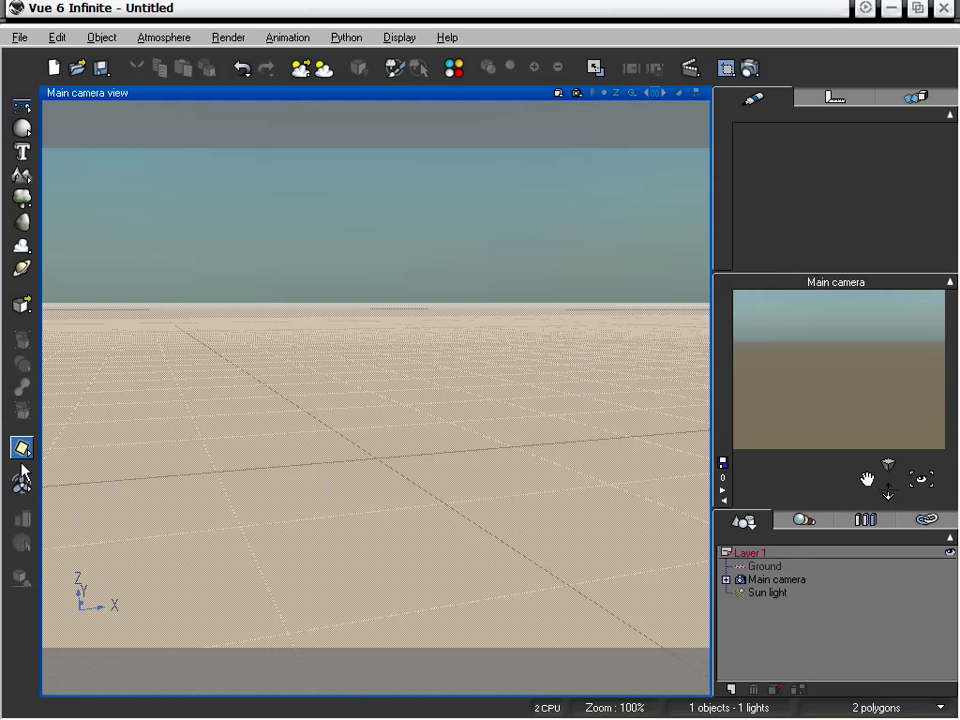
# Step: Add a point light and a quadratic light, spacing them apart along the X axis
pyautogui.moveTo(25, 455); pyautogui.dragTo(30, 457)
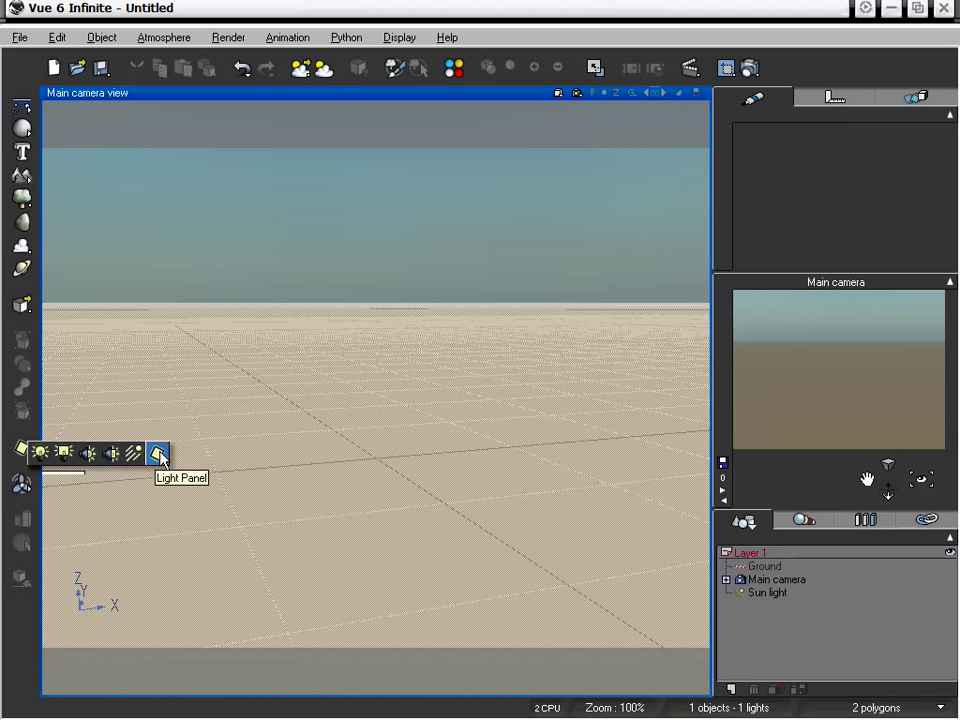
pyautogui.click(40, 453)
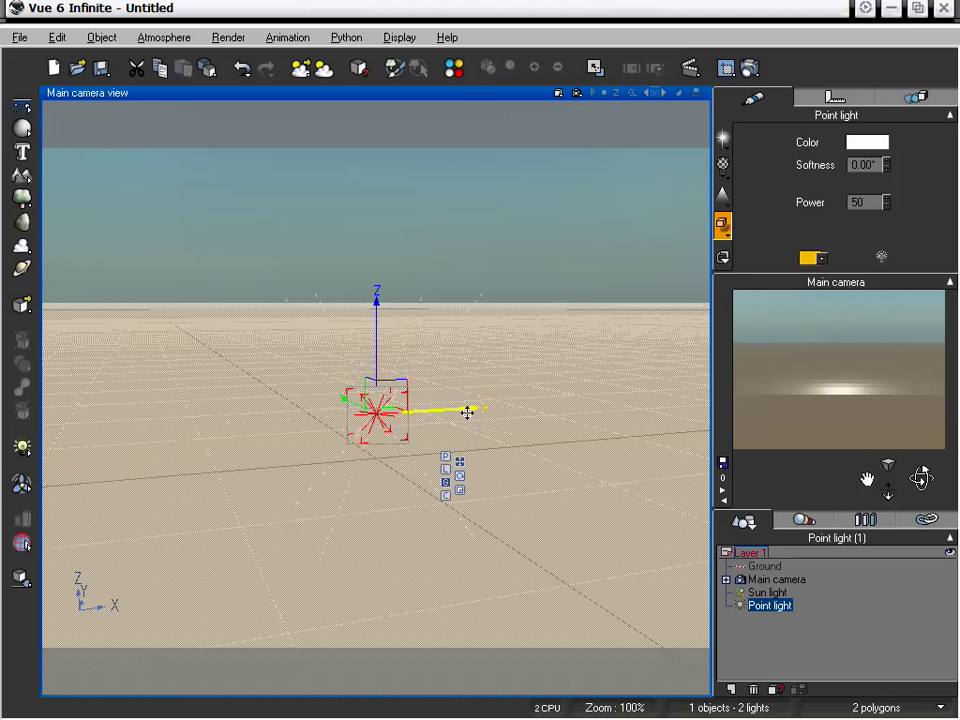
pyautogui.moveTo(461, 407); pyautogui.dragTo(295, 420)
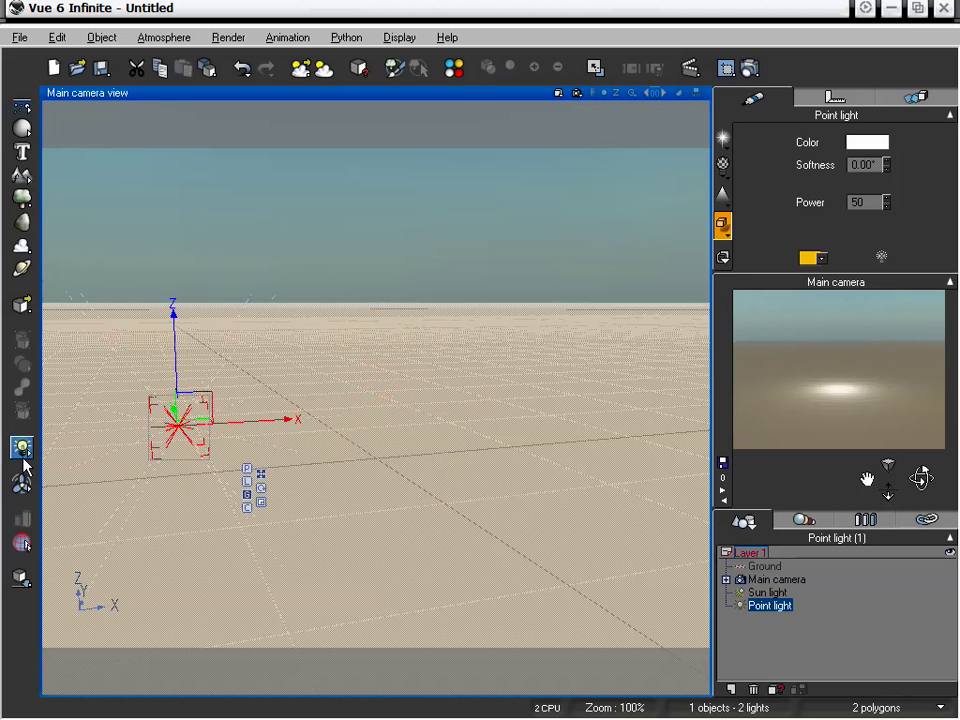
pyautogui.click(22, 448)
pyautogui.click(62, 451)
pyautogui.moveTo(456, 416); pyautogui.dragTo(540, 405)
# Step: Add a spot light and a quadratic spot, positioning them along the X axis in line with the other lights
pyautogui.click(24, 450)
pyautogui.click(87, 453)
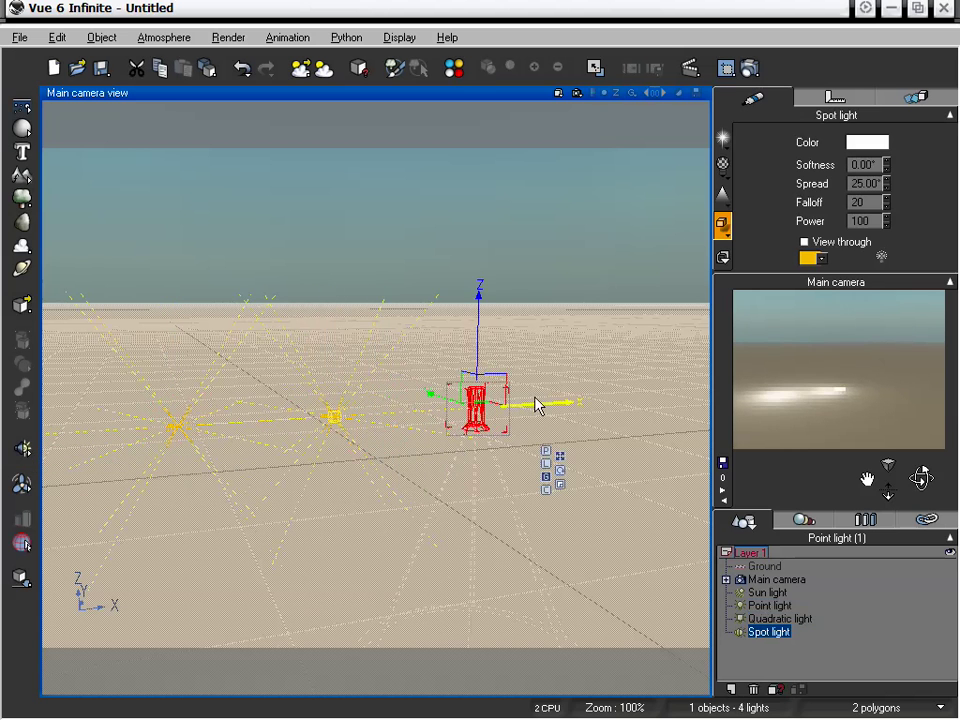
pyautogui.click(22, 450)
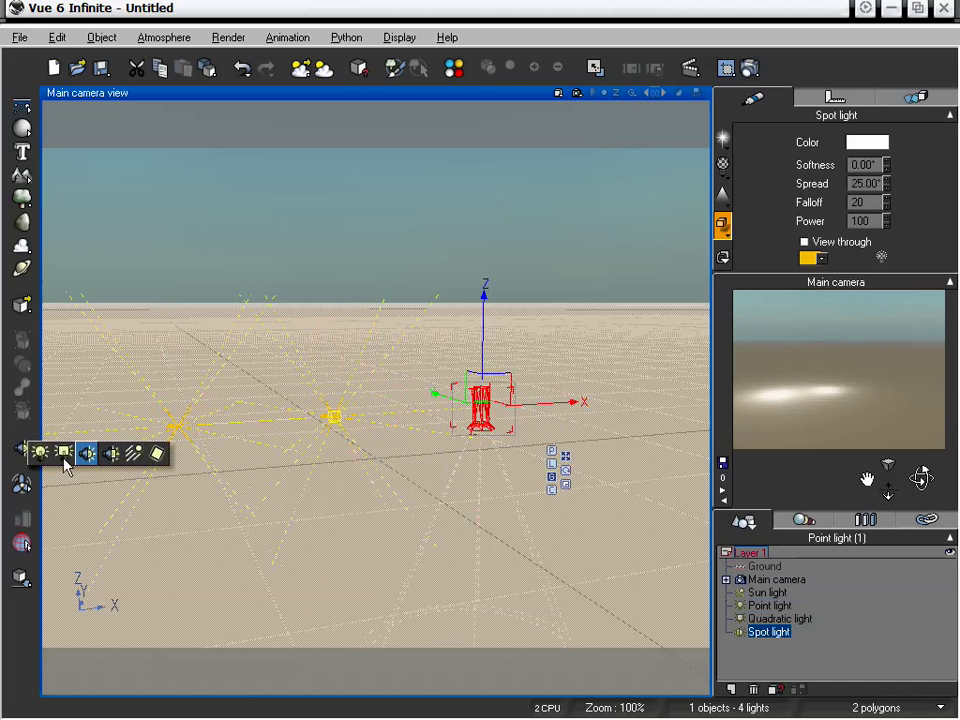
pyautogui.click(110, 453)
pyautogui.moveTo(445, 407); pyautogui.dragTo(634, 399)
# Step: Add a directional light and a light panel, moving both along the X axis to extend the row of lights past the quadratic spot
pyautogui.click(22, 449)
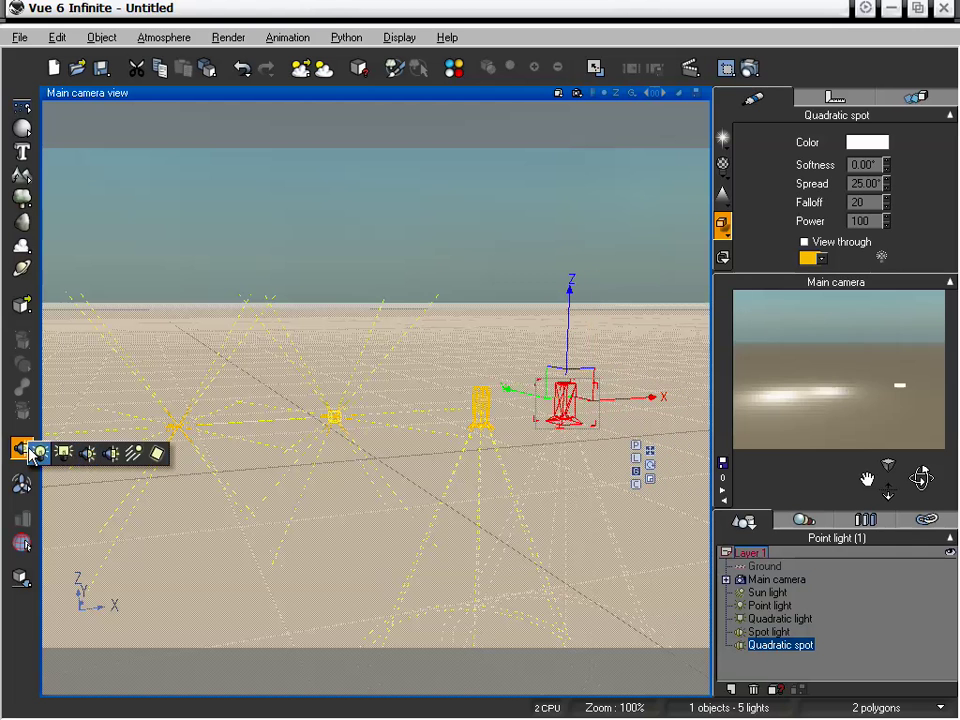
pyautogui.click(131, 455)
pyautogui.moveTo(456, 409); pyautogui.dragTo(712, 385)
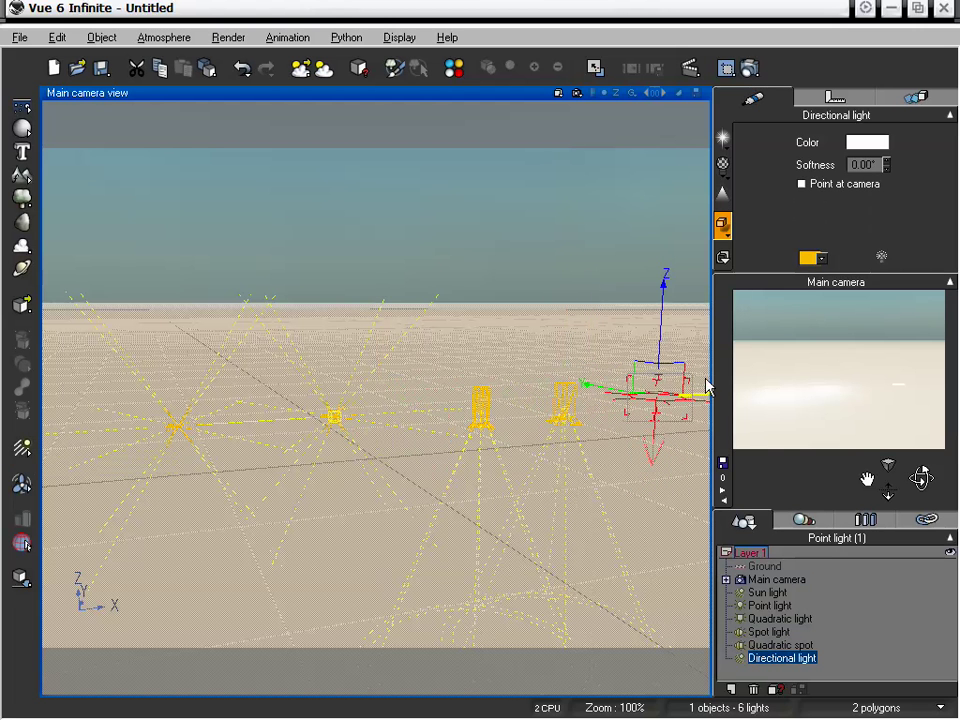
pyautogui.click(21, 449)
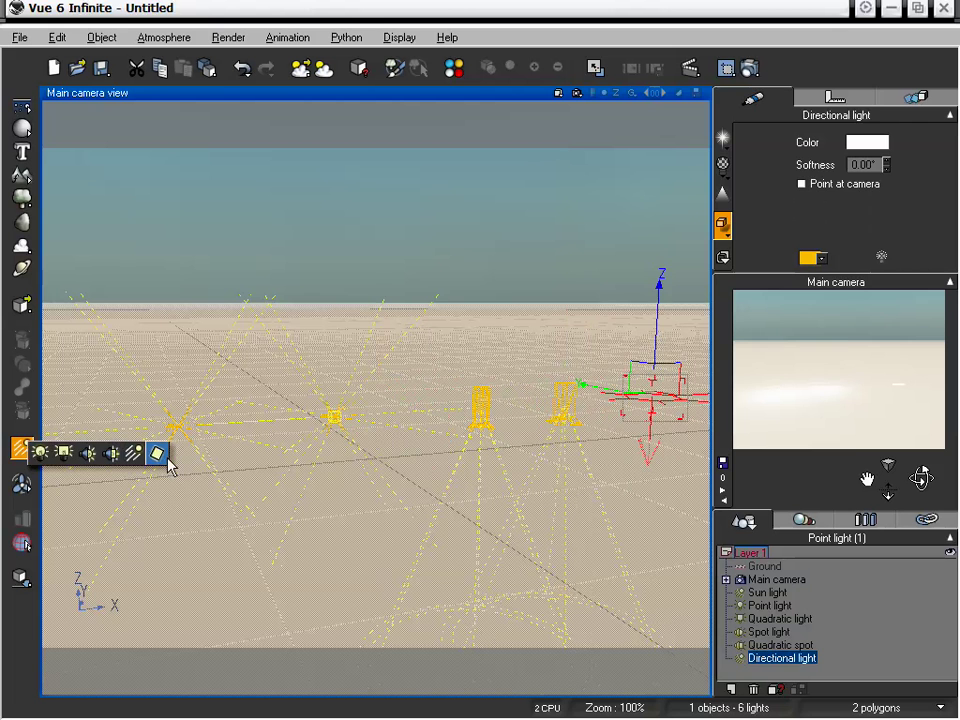
pyautogui.click(158, 455)
pyautogui.moveTo(418, 402)
pyautogui.mouseDown()
pyautogui.moveTo(486, 404)
pyautogui.moveTo(791, 343)
pyautogui.mouseUp()
pyautogui.moveTo(889, 488); pyautogui.dragTo(889, 477)
pyautogui.moveTo(695, 397); pyautogui.dragTo(618, 399)
# Step: Select all lights from the sun light through the light panel and raise them together along the Z axis
pyautogui.keyDown('shift'); pyautogui.click(764, 593); pyautogui.keyUp('shift')
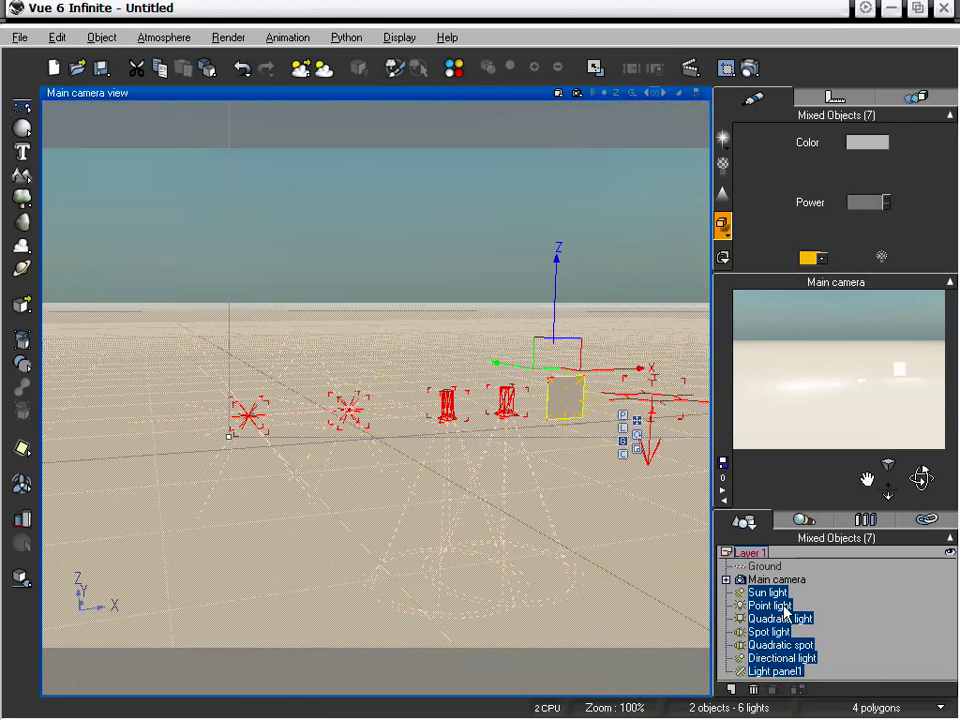
pyautogui.click(778, 672)
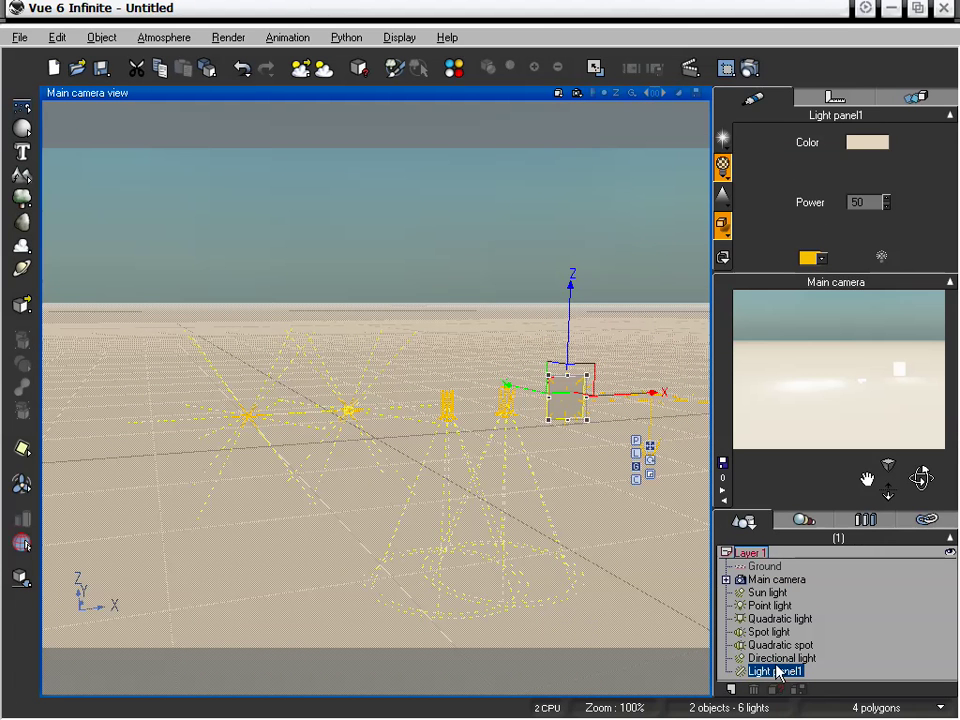
pyautogui.keyDown('shift'); pyautogui.click(768, 593); pyautogui.keyUp('shift')
pyautogui.moveTo(557, 277); pyautogui.dragTo(560, 181)
# Step: Delete the added directional light from the scene, keeping the sun light
pyautogui.click(770, 605)
pyautogui.click(766, 592)
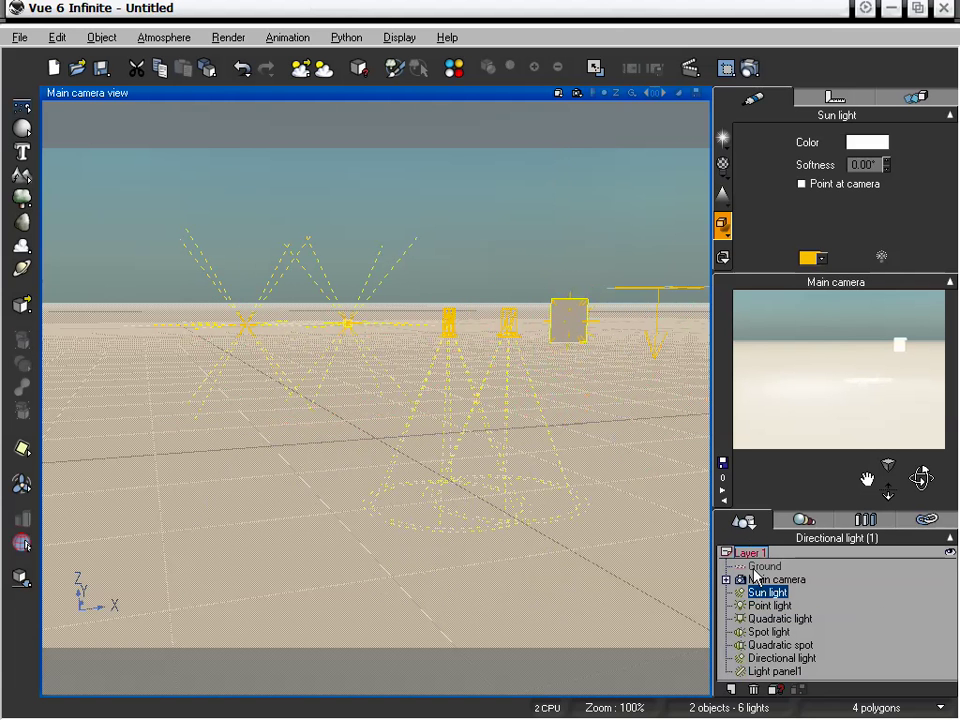
pyautogui.click(790, 658)
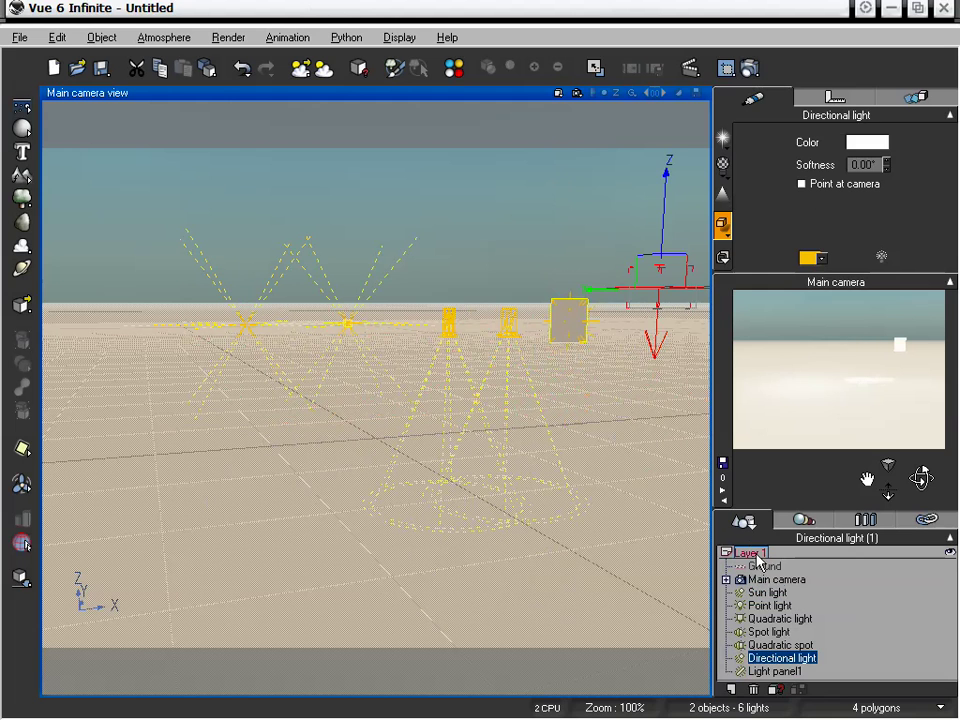
pyautogui.moveTo(921, 478); pyautogui.dragTo(848, 476)
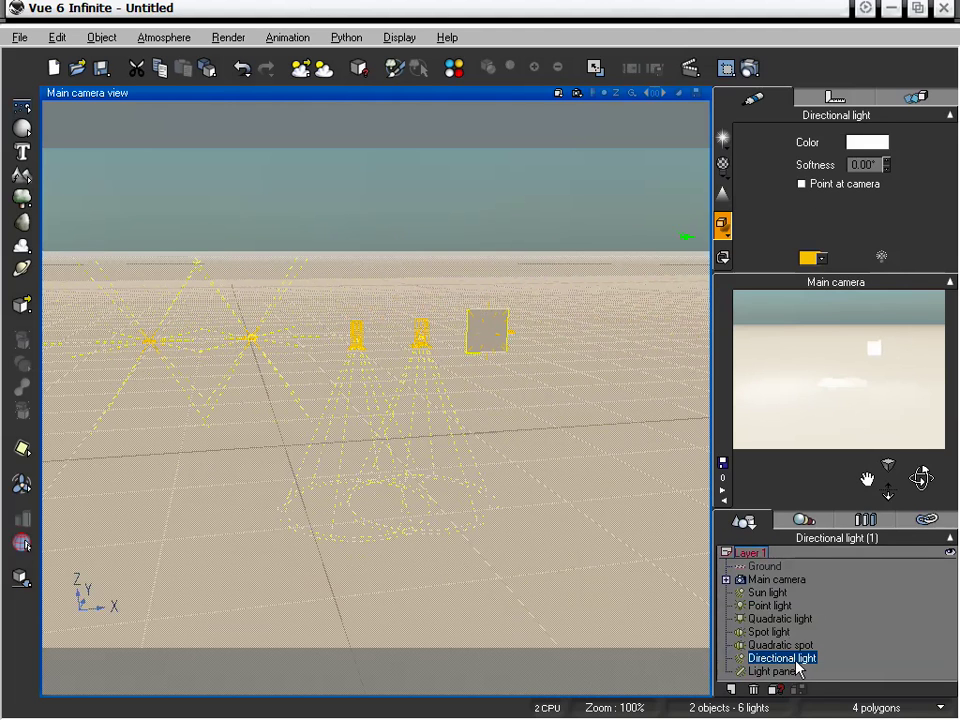
pyautogui.press('Delete')
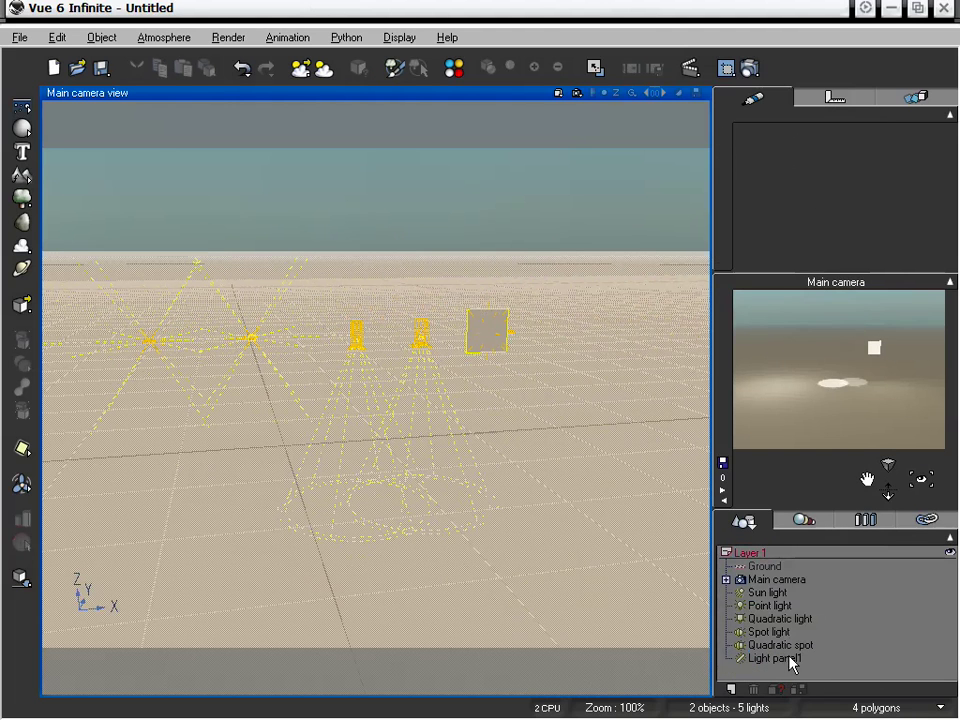
# Step: Add a sphere, move it along its axes down to the ground clear of the lights, and frame it in the camera
pyautogui.click(762, 593)
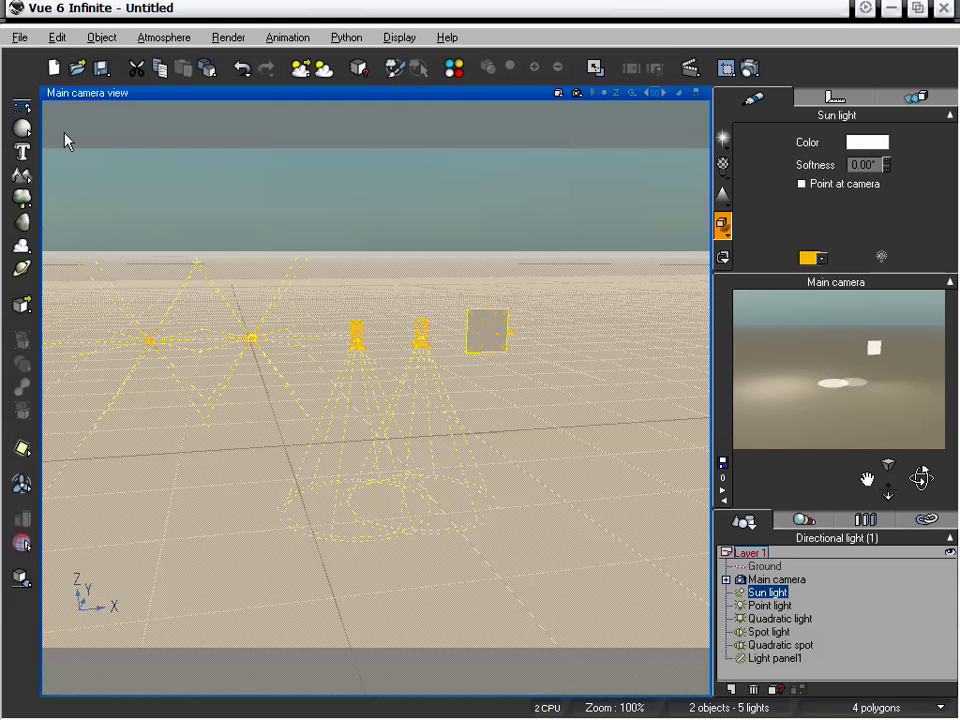
pyautogui.click(23, 130)
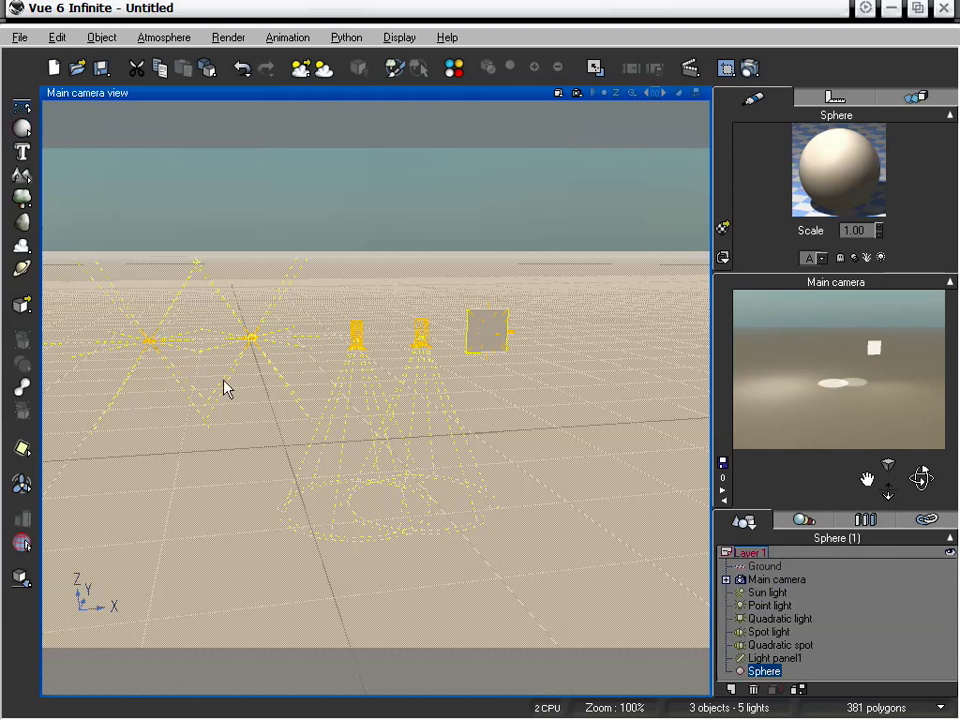
pyautogui.moveTo(887, 493); pyautogui.dragTo(887, 580)
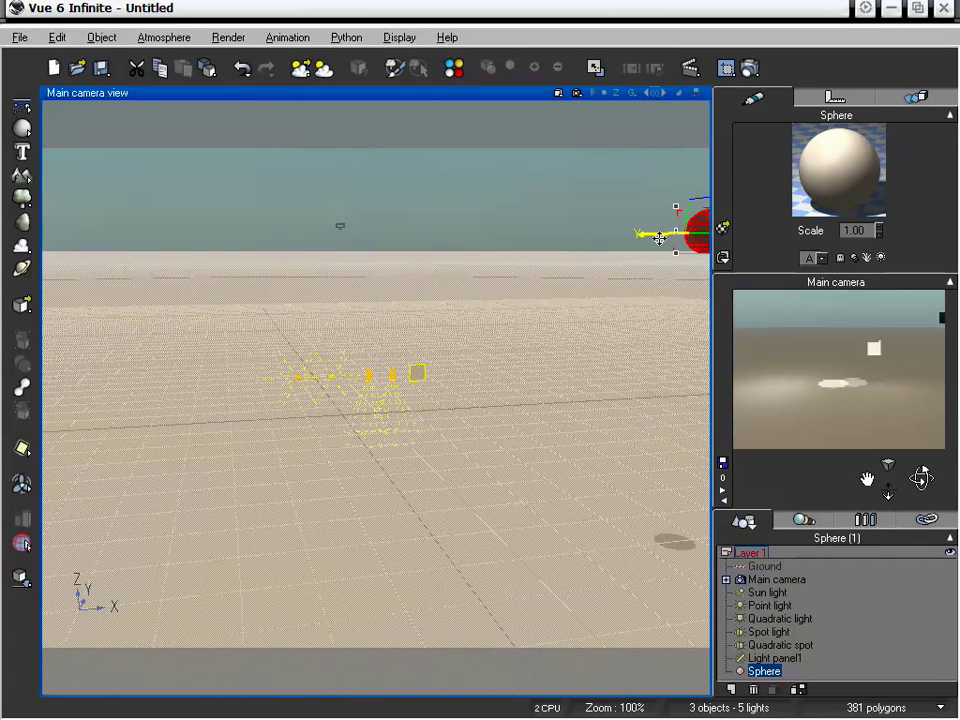
pyautogui.moveTo(651, 234); pyautogui.dragTo(358, 161)
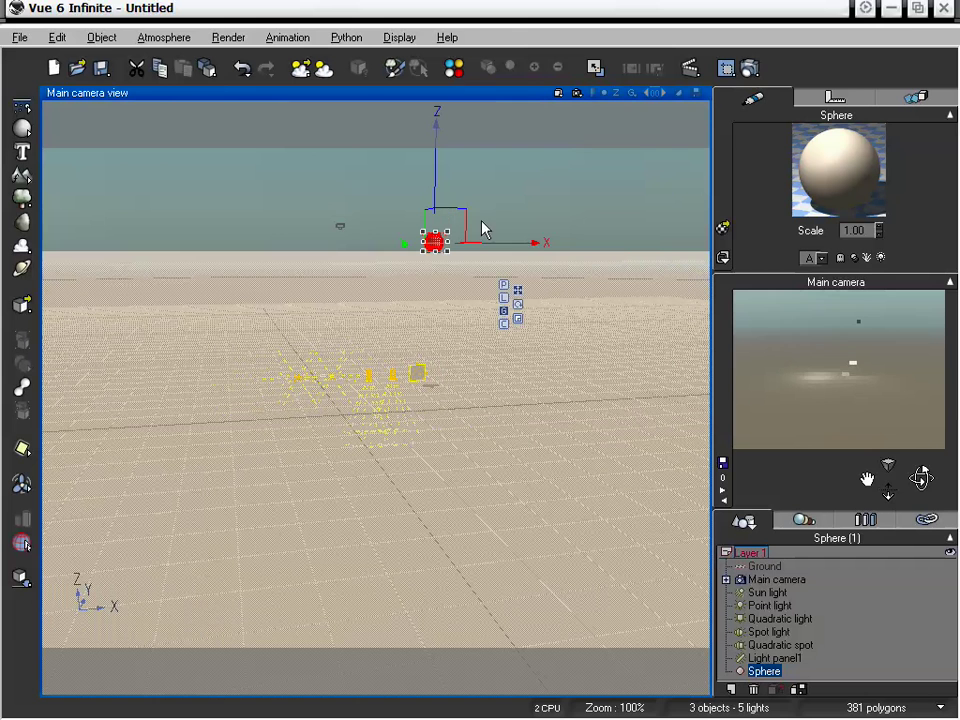
pyautogui.moveTo(435, 167); pyautogui.dragTo(444, 311)
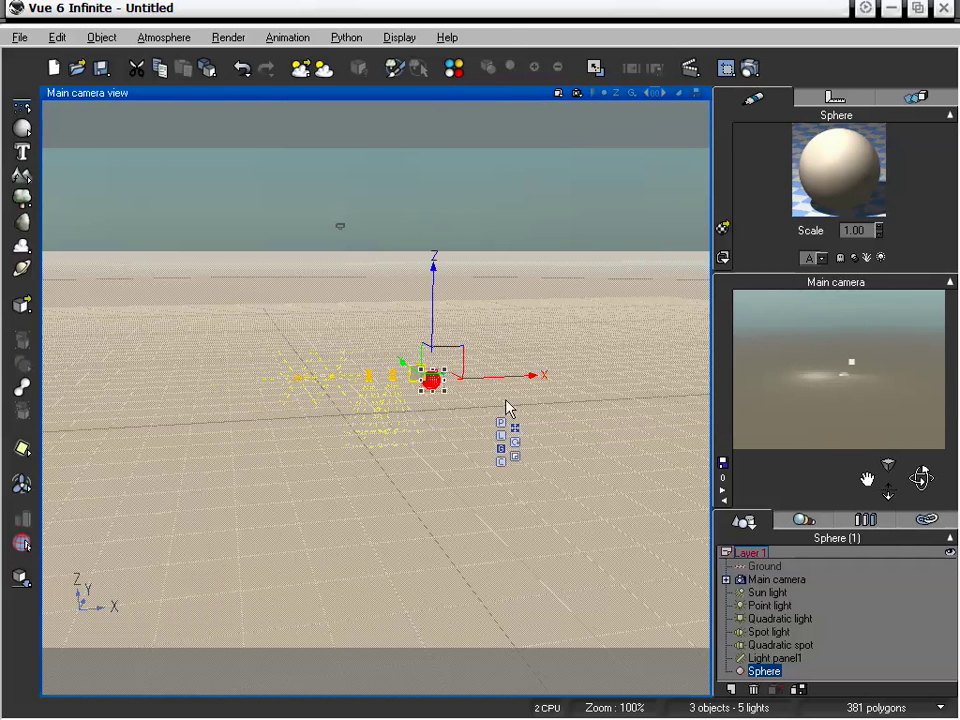
pyautogui.moveTo(501, 375); pyautogui.dragTo(677, 360)
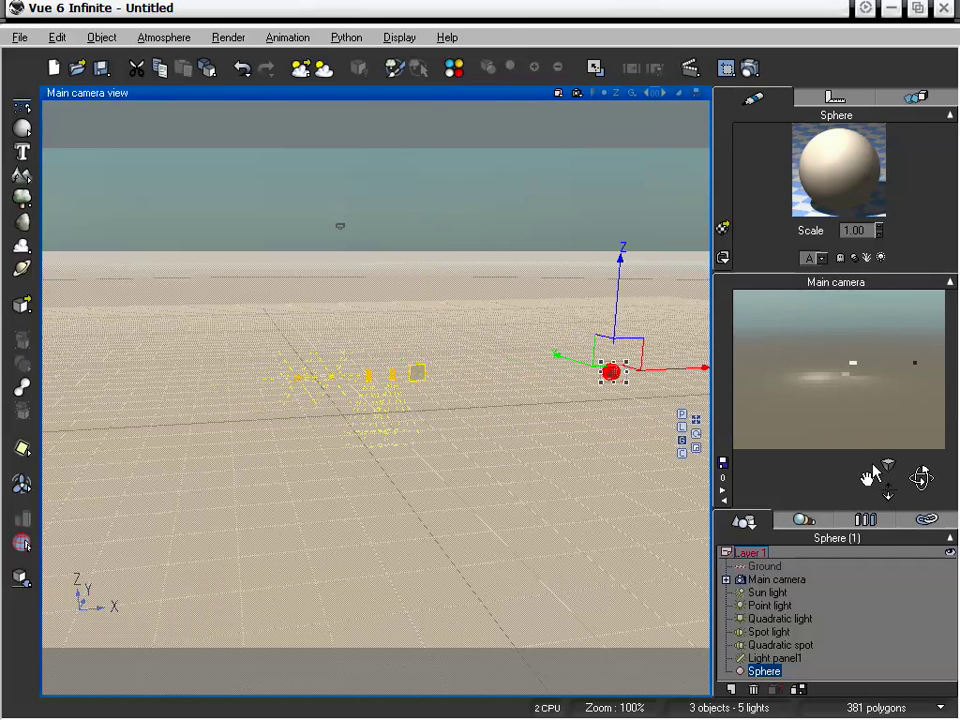
pyautogui.moveTo(869, 479)
pyautogui.mouseDown()
pyautogui.moveTo(876, 497)
pyautogui.moveTo(866, 478)
pyautogui.moveTo(881, 484)
pyautogui.mouseUp()
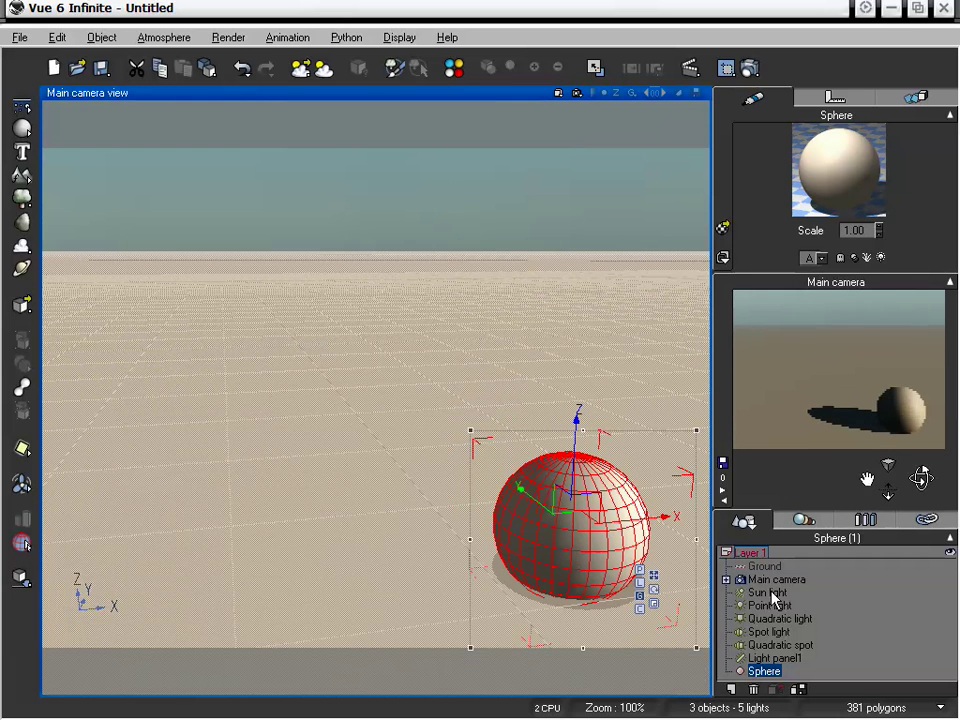
# Step: Set the sun light's softness to 23° and the camera preview quality to Best
pyautogui.click(772, 595)
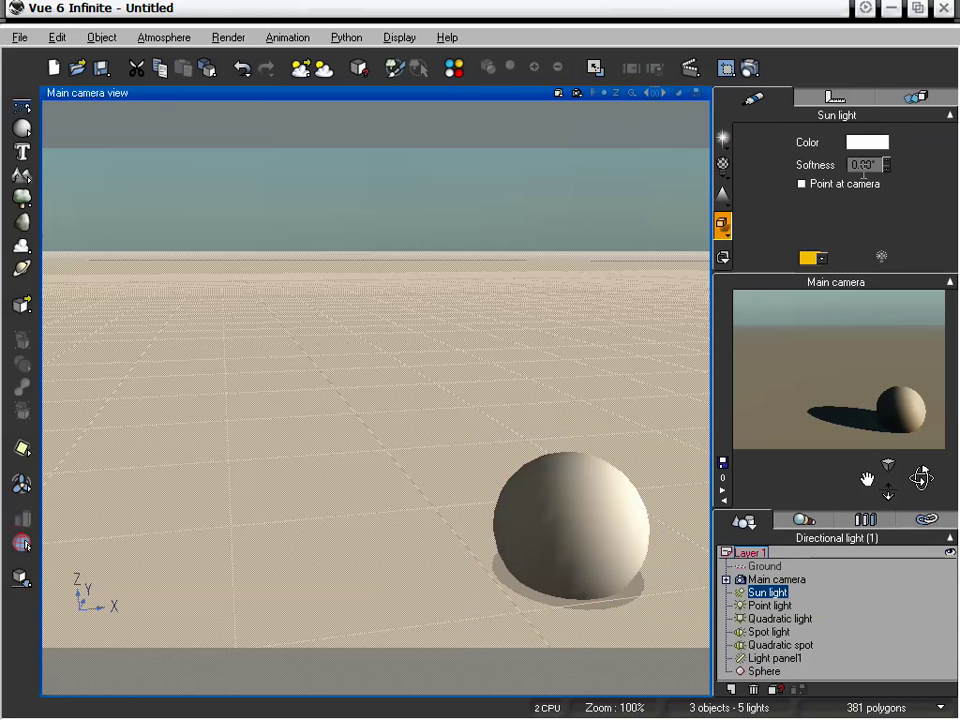
pyautogui.moveTo(886, 164); pyautogui.dragTo(896, 180)
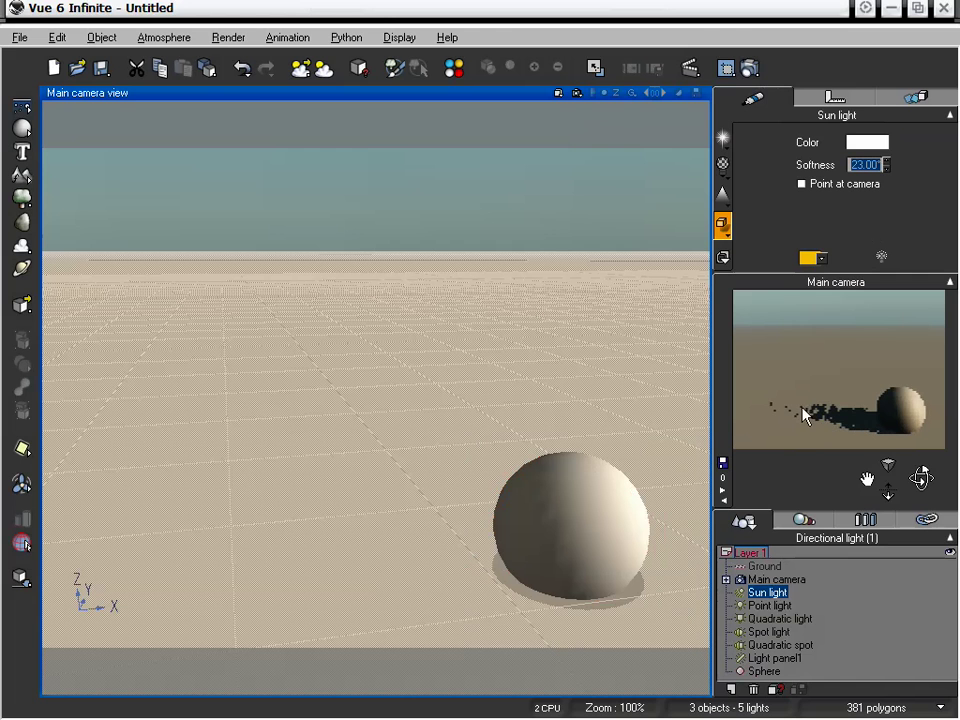
pyautogui.rightClick(790, 328)
pyautogui.moveTo(806, 373)
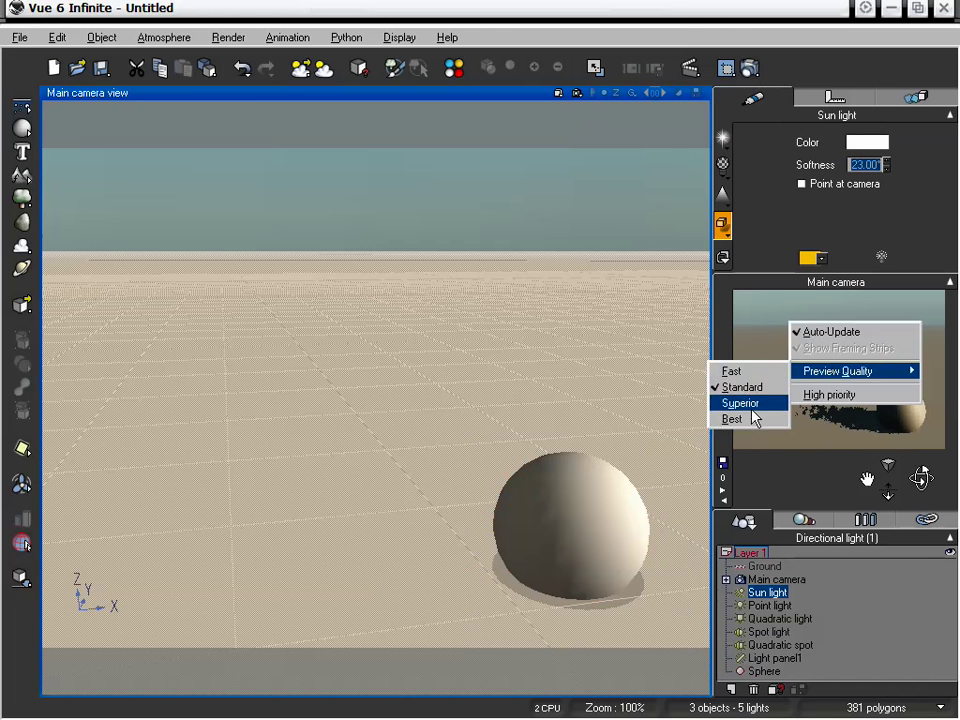
pyautogui.click(752, 424)
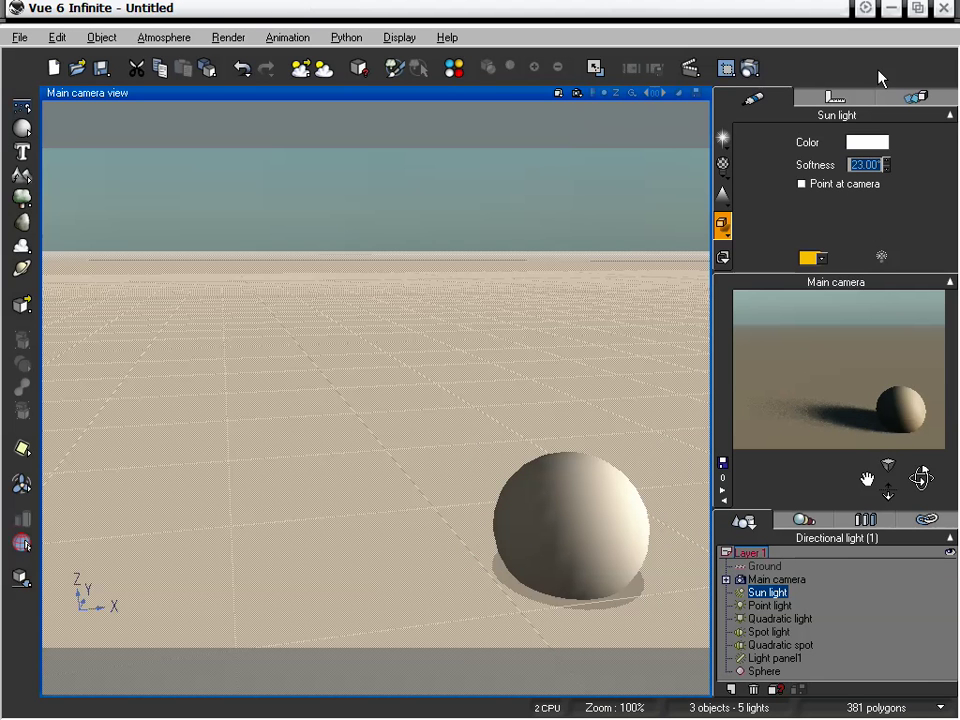
# Step: Review the preset quality and soft shadow settings in the render options
pyautogui.click(727, 68)
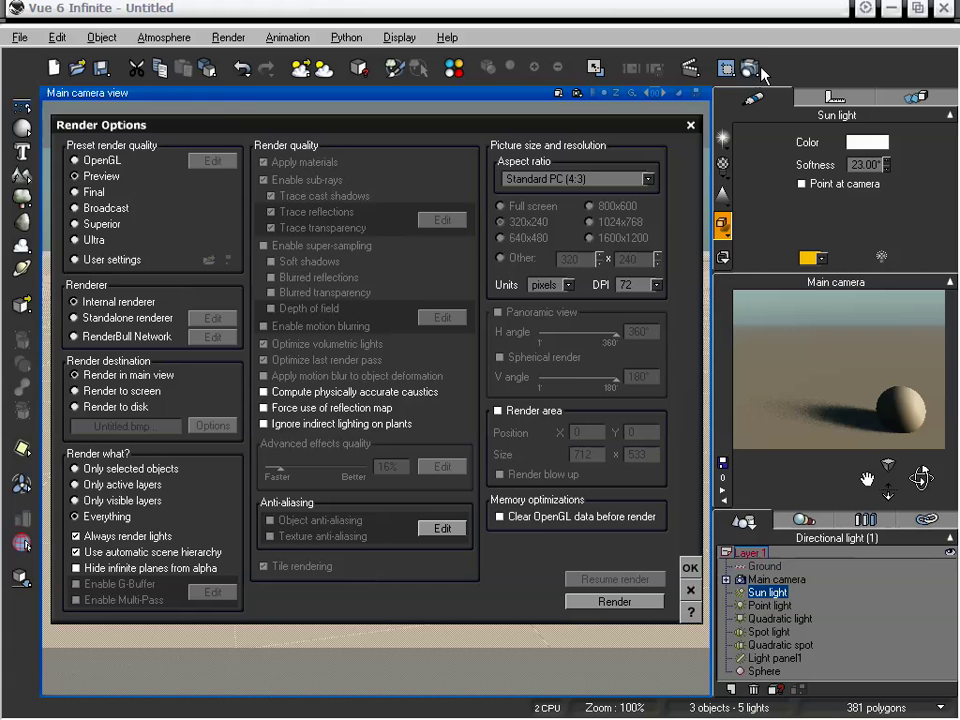
pyautogui.moveTo(253, 128); pyautogui.dragTo(250, 102)
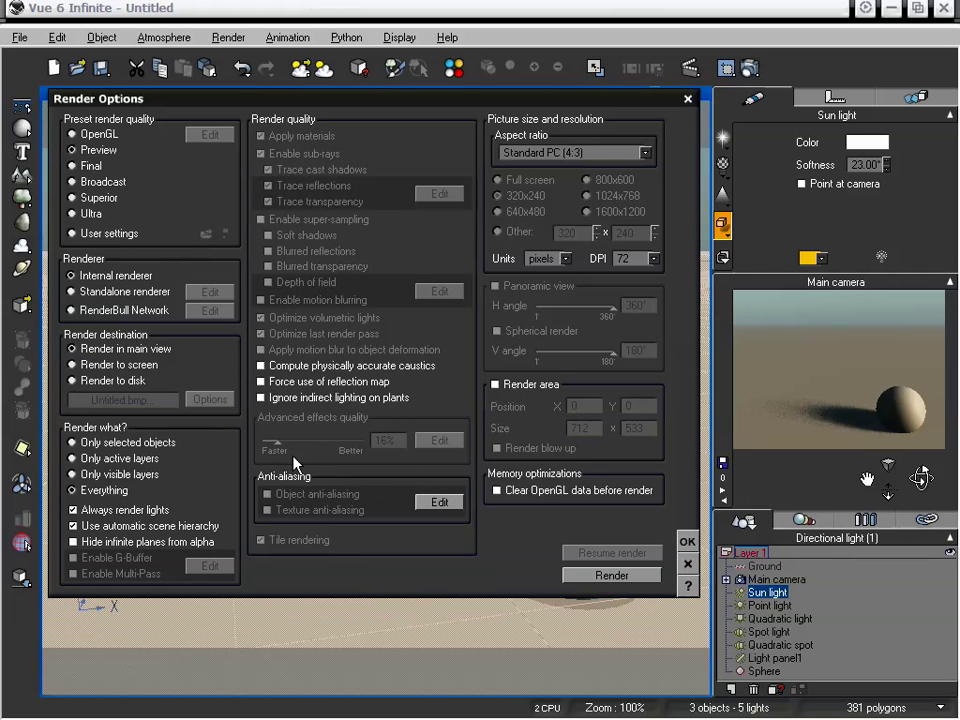
pyautogui.click(687, 541)
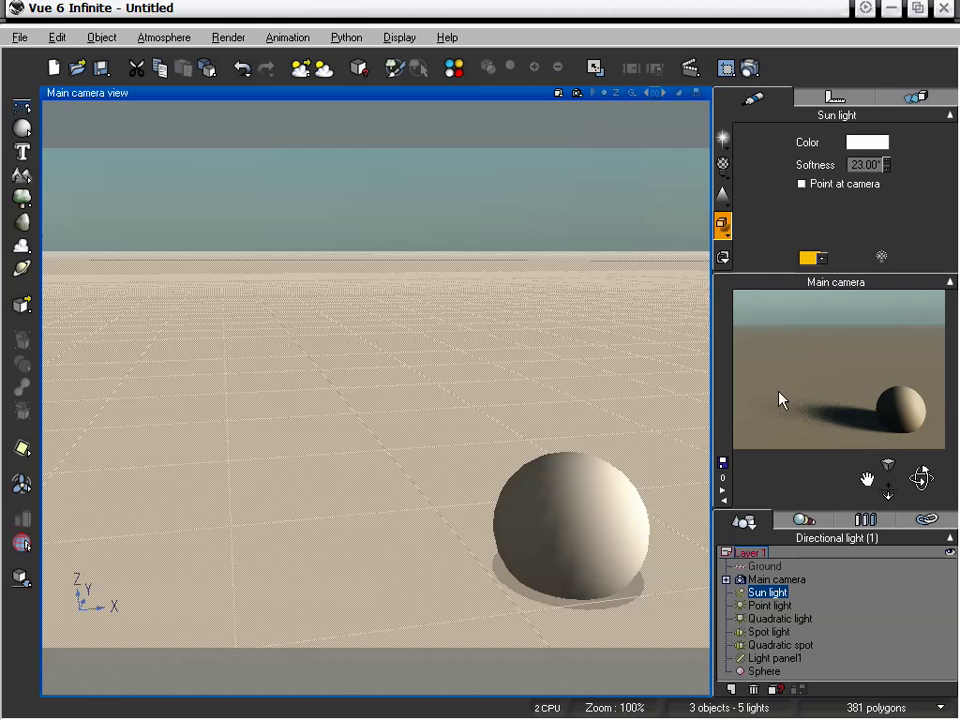
# Step: Set the camera preview quality to Standard
pyautogui.rightClick(847, 339)
pyautogui.moveTo(818, 391)
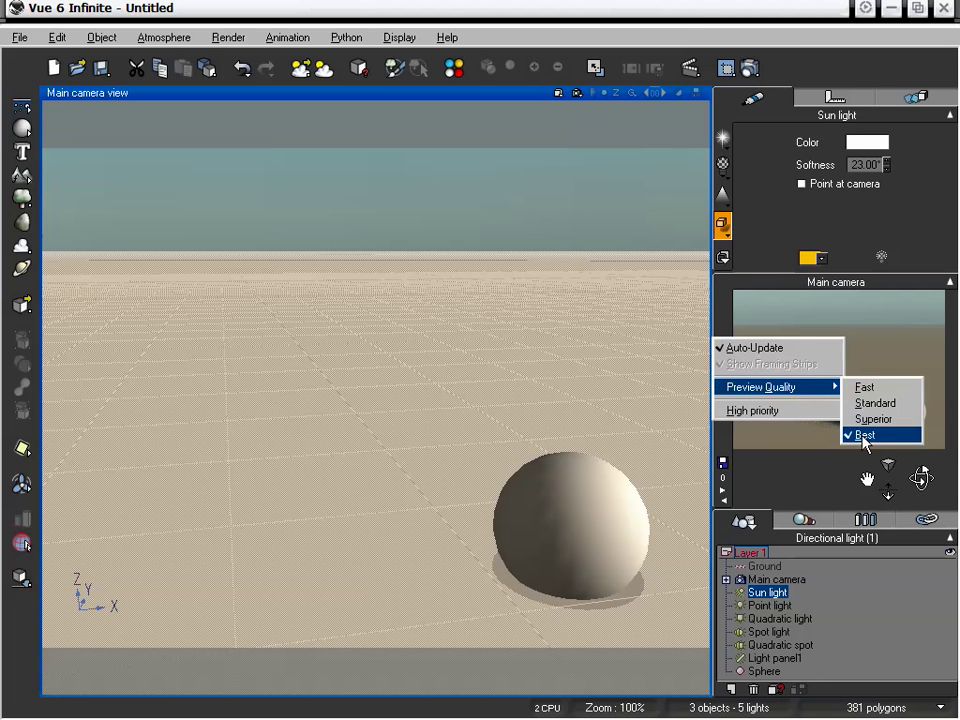
pyautogui.click(876, 403)
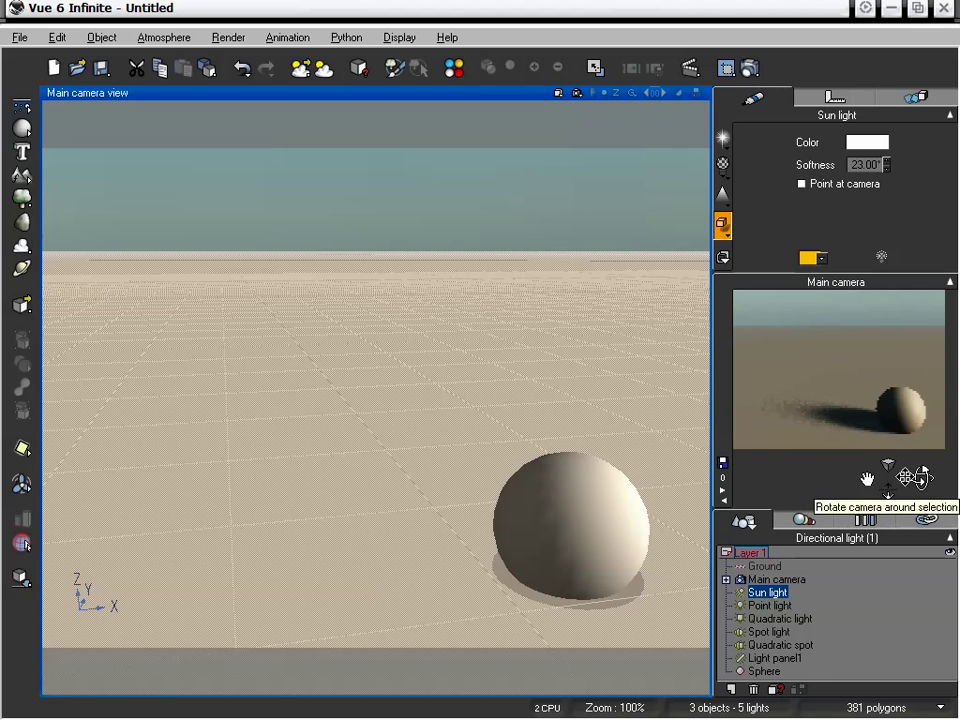
# Step: Delete the test sphere from the scene
pyautogui.moveTo(888, 484)
pyautogui.mouseDown()
pyautogui.moveTo(888, 510)
pyautogui.moveTo(888, 478)
pyautogui.mouseUp()
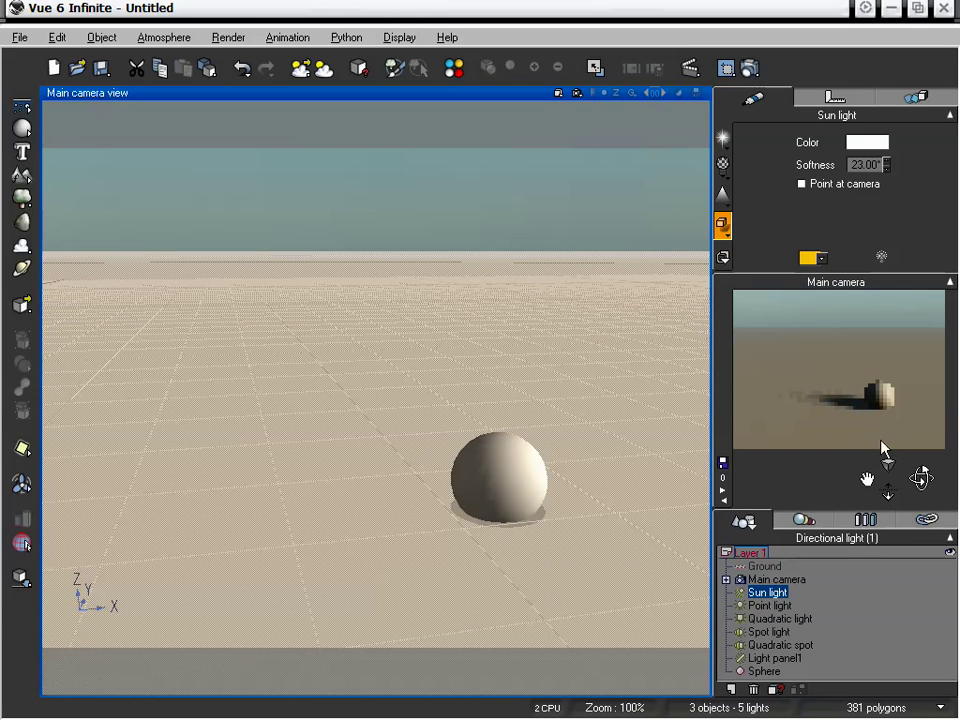
pyautogui.click(770, 594)
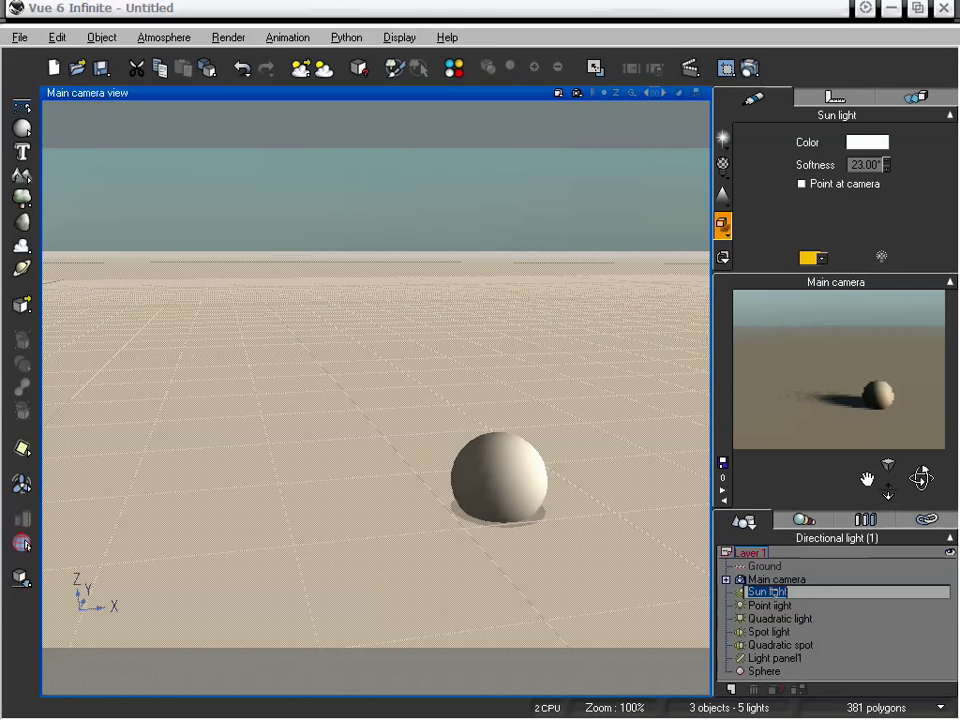
pyautogui.click(765, 671)
pyautogui.press('Delete')
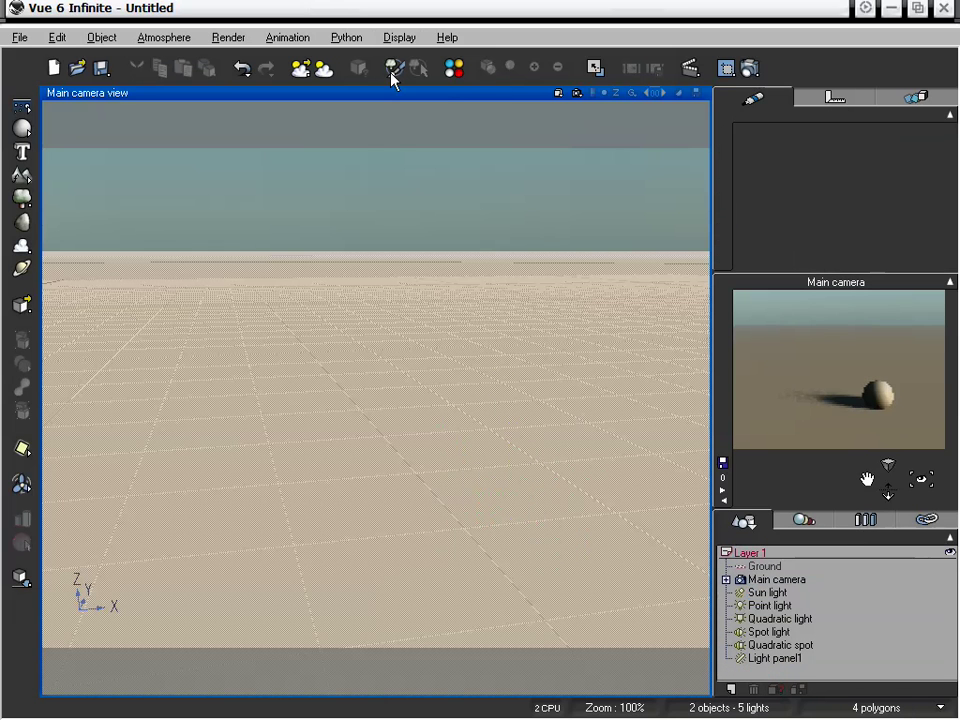
# Step: Switch from the single camera view to the four-view layout and make the top view active
pyautogui.doubleClick(443, 101)
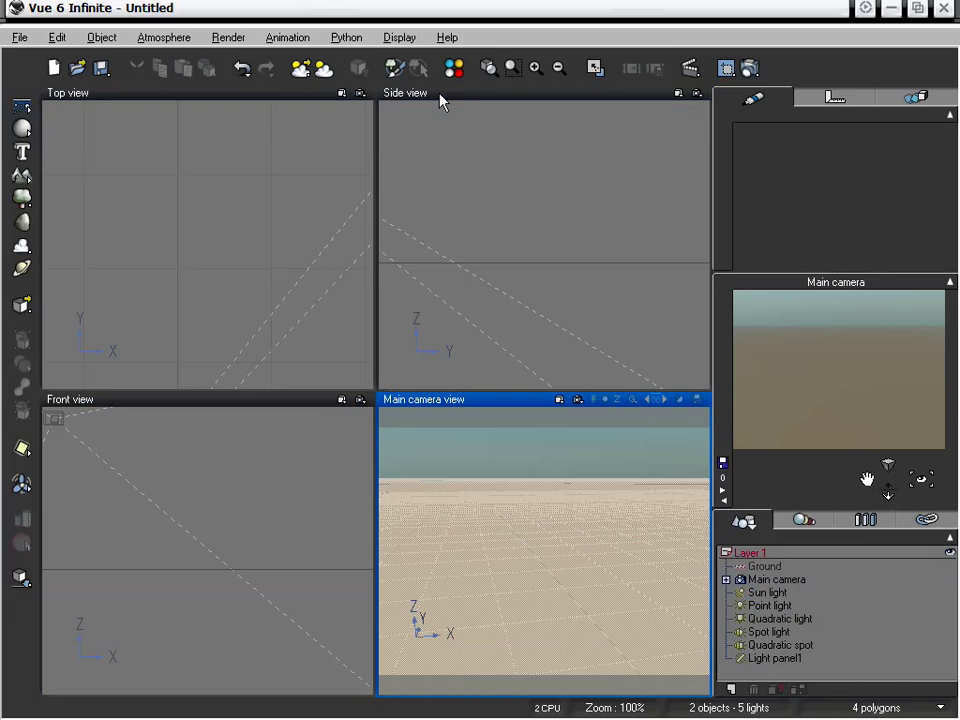
pyautogui.click(304, 181)
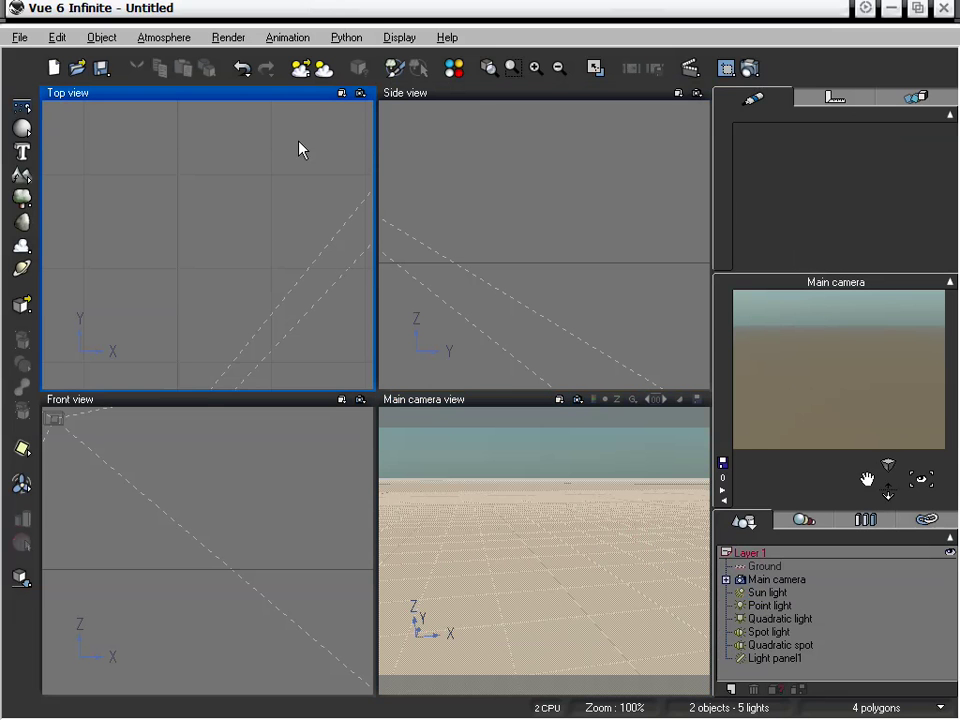
# Step: Frame all the lights in the top, side and front views and pull the main camera back until it shows them
pyautogui.click(467, 407)
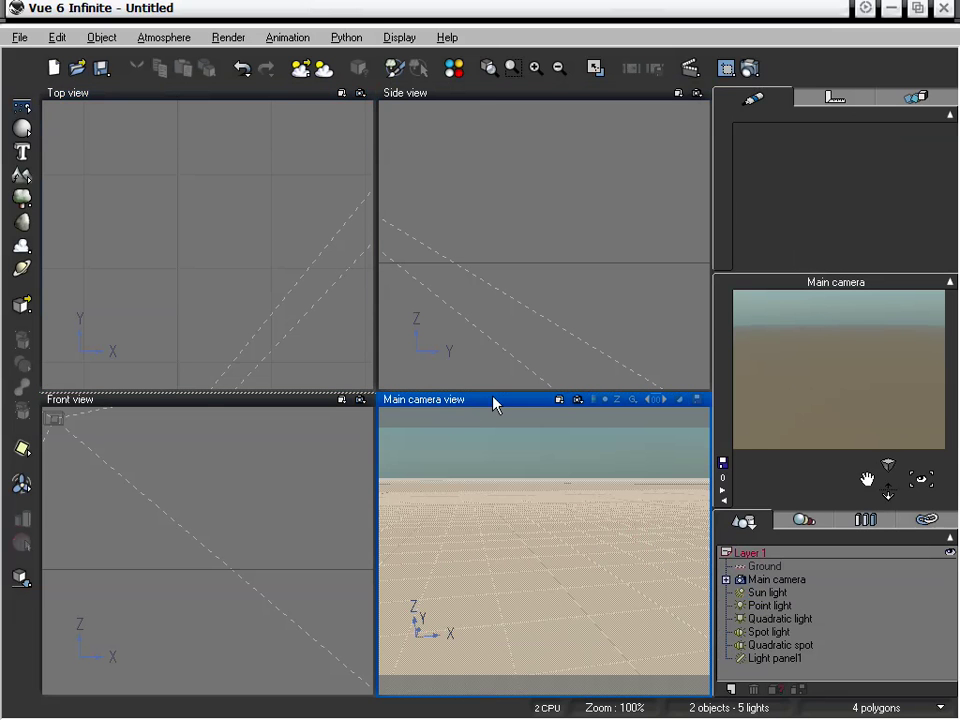
pyautogui.click(331, 245)
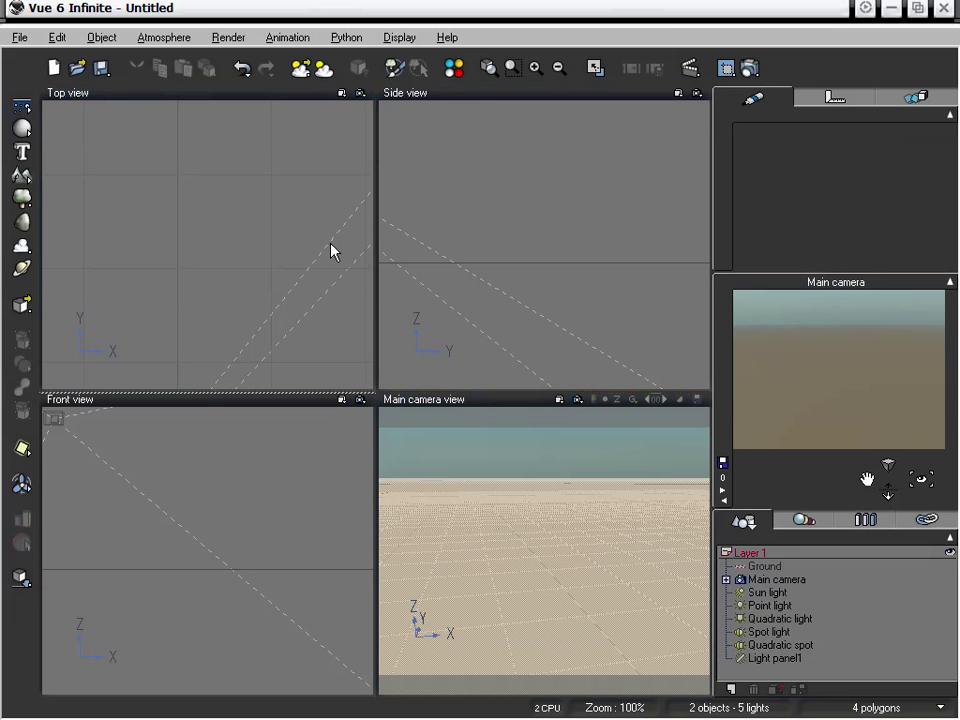
pyautogui.click(489, 68)
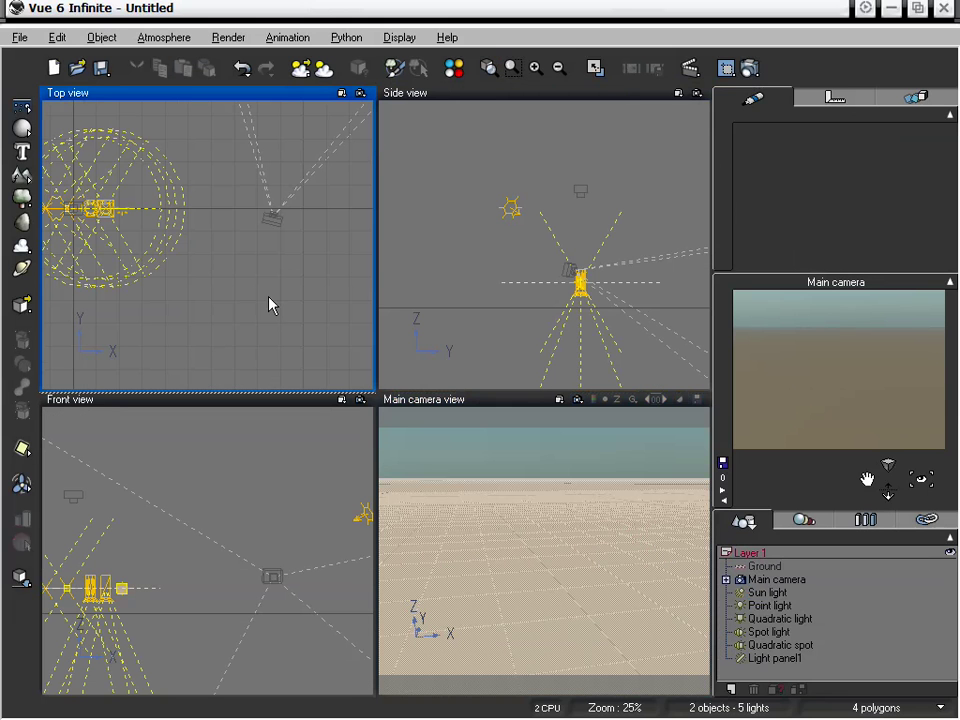
pyautogui.click(771, 658)
pyautogui.keyDown('shift'); pyautogui.click(771, 593); pyautogui.keyUp('shift')
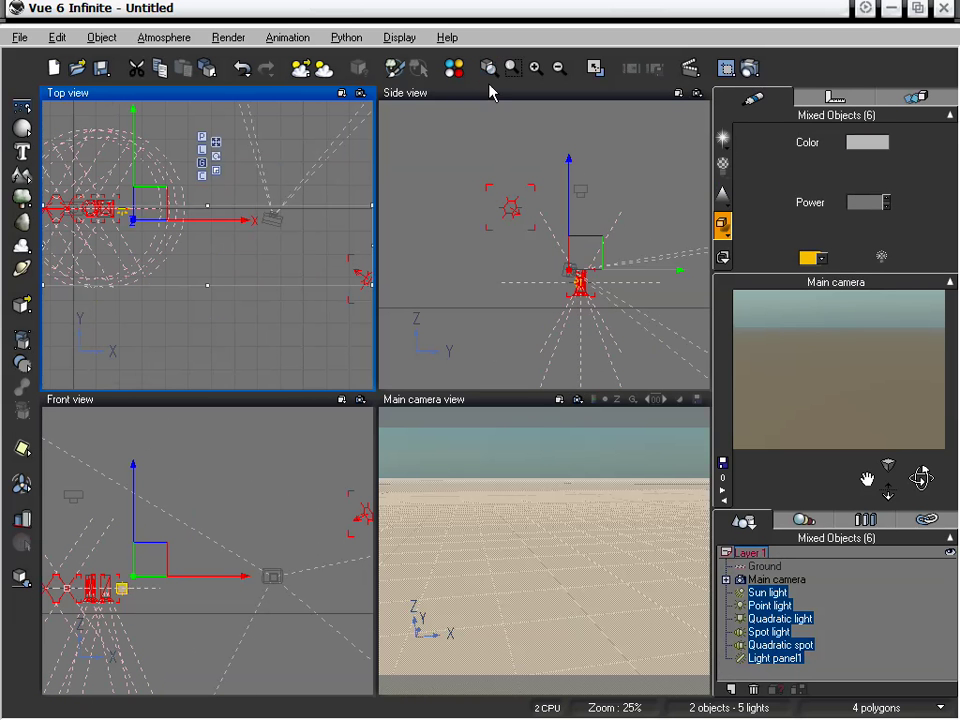
pyautogui.click(252, 489)
pyautogui.click(333, 512)
pyautogui.moveTo(151, 535); pyautogui.dragTo(290, 469, button='right')
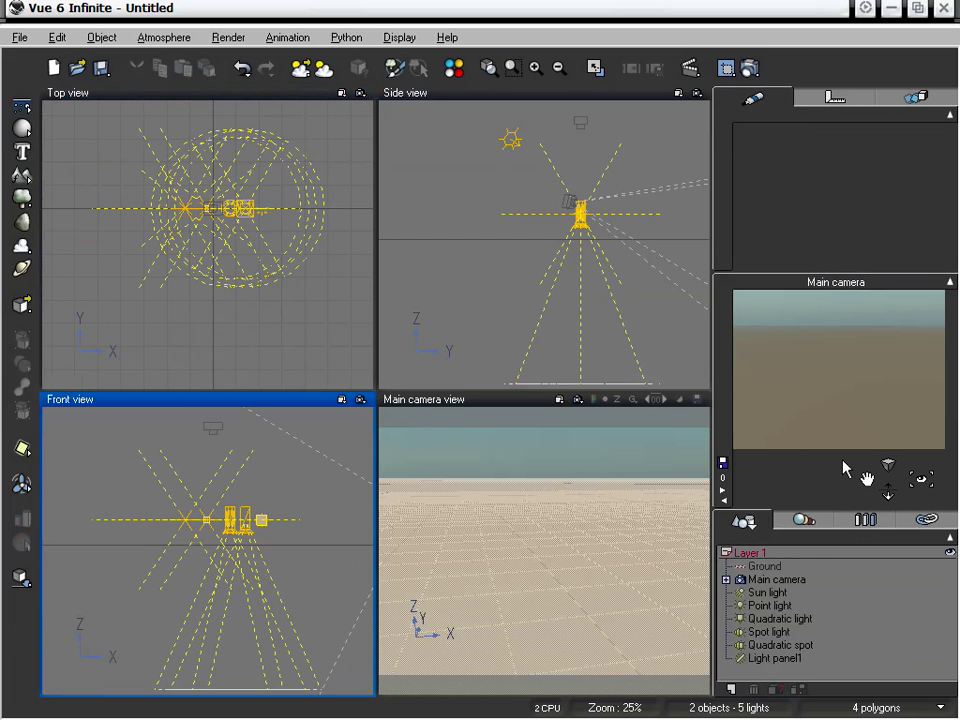
pyautogui.moveTo(891, 490); pyautogui.dragTo(888, 490)
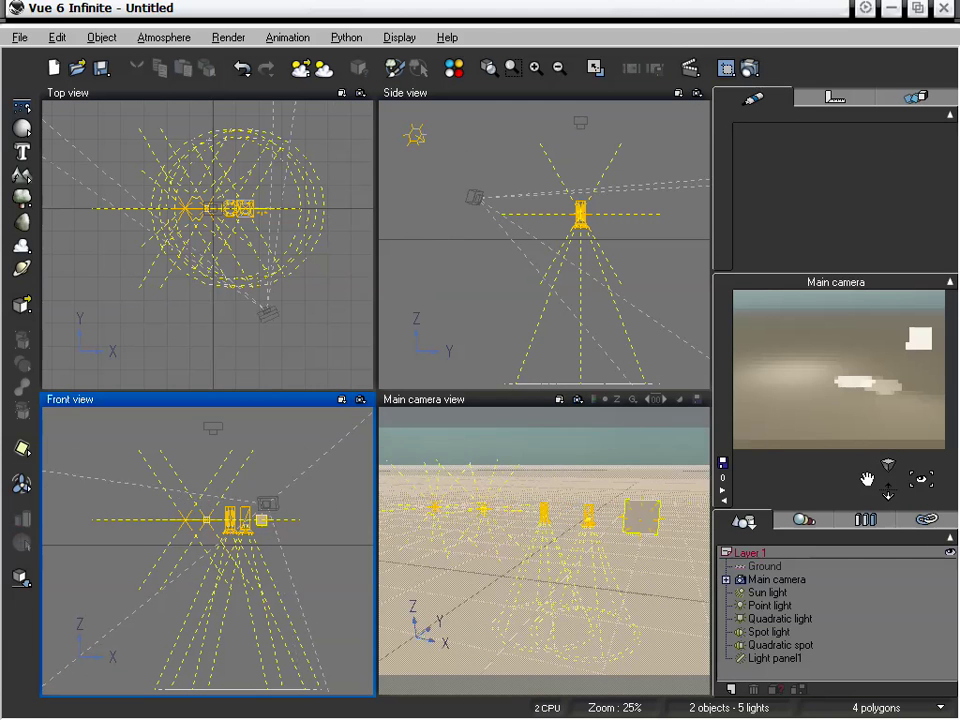
# Step: Move the point light away from the quadratic light along X and shift both spots and the light panel the opposite way
pyautogui.click(435, 521)
pyautogui.click(485, 521)
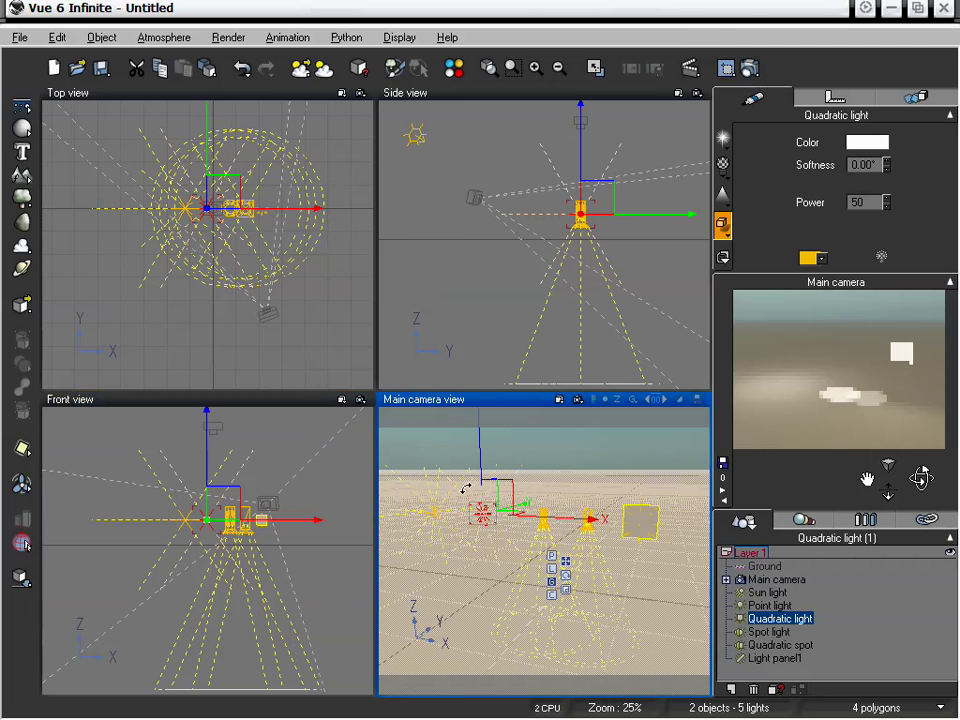
pyautogui.click(424, 516)
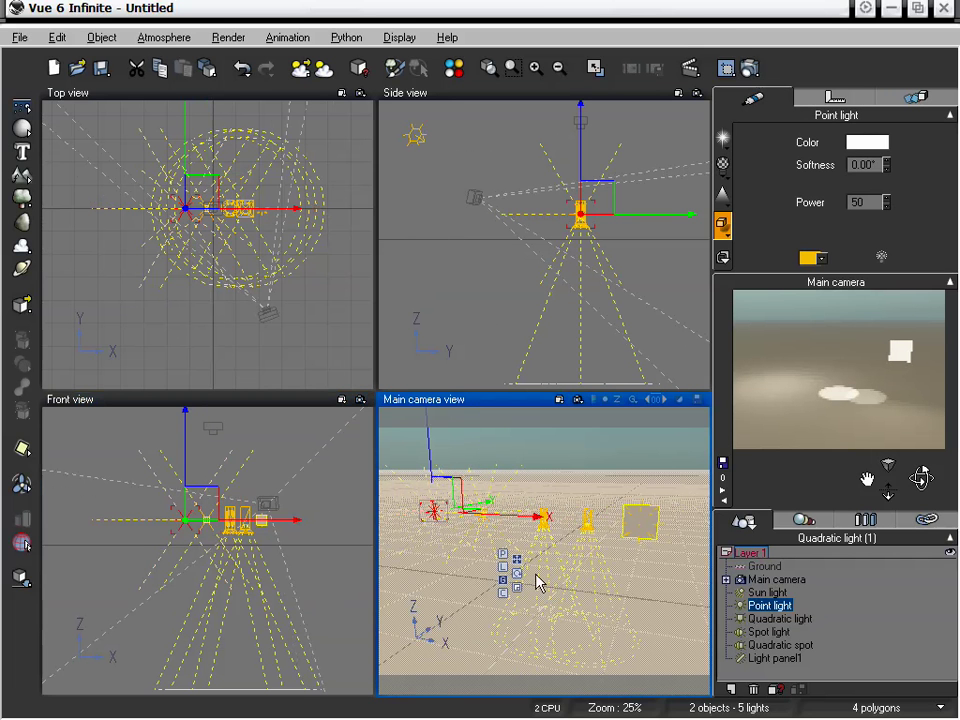
pyautogui.moveTo(430, 512); pyautogui.dragTo(390, 512)
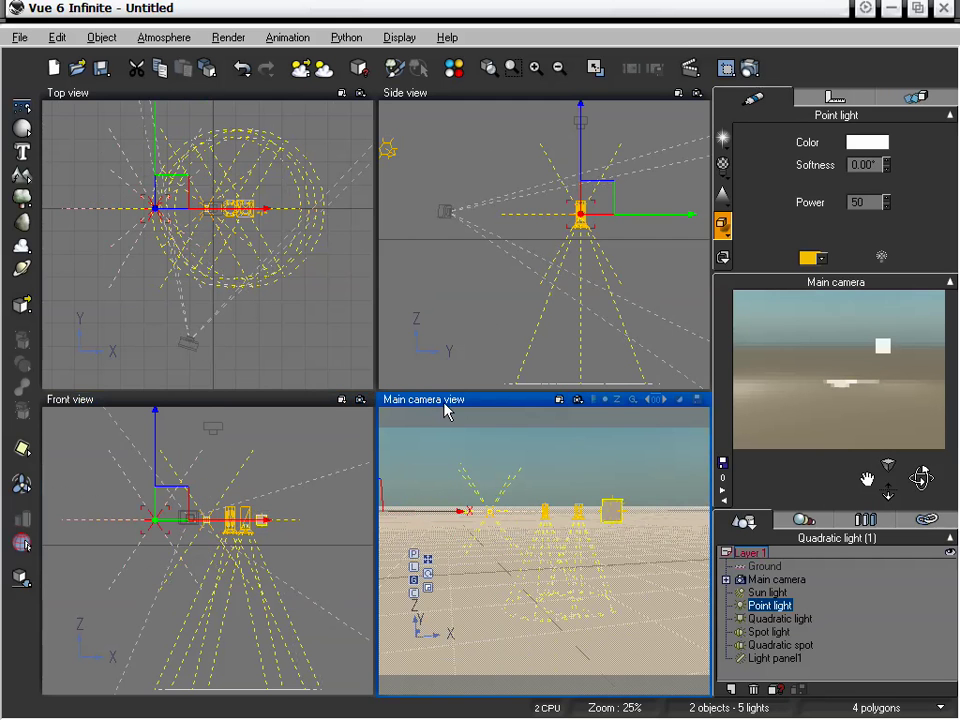
pyautogui.doubleClick(443, 400)
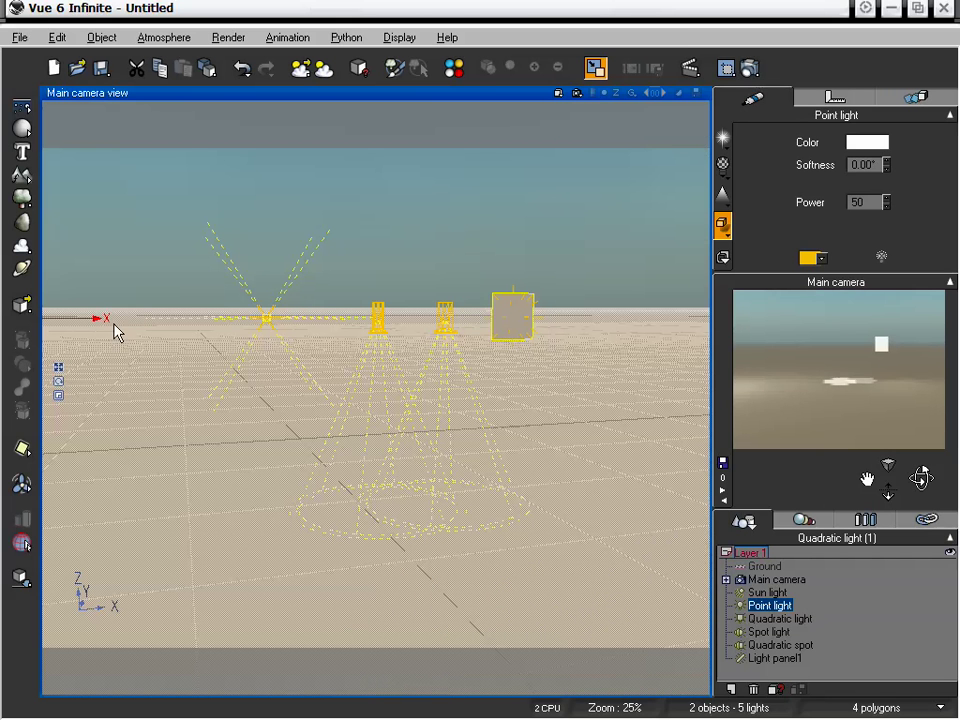
pyautogui.moveTo(86, 324); pyautogui.dragTo(182, 317)
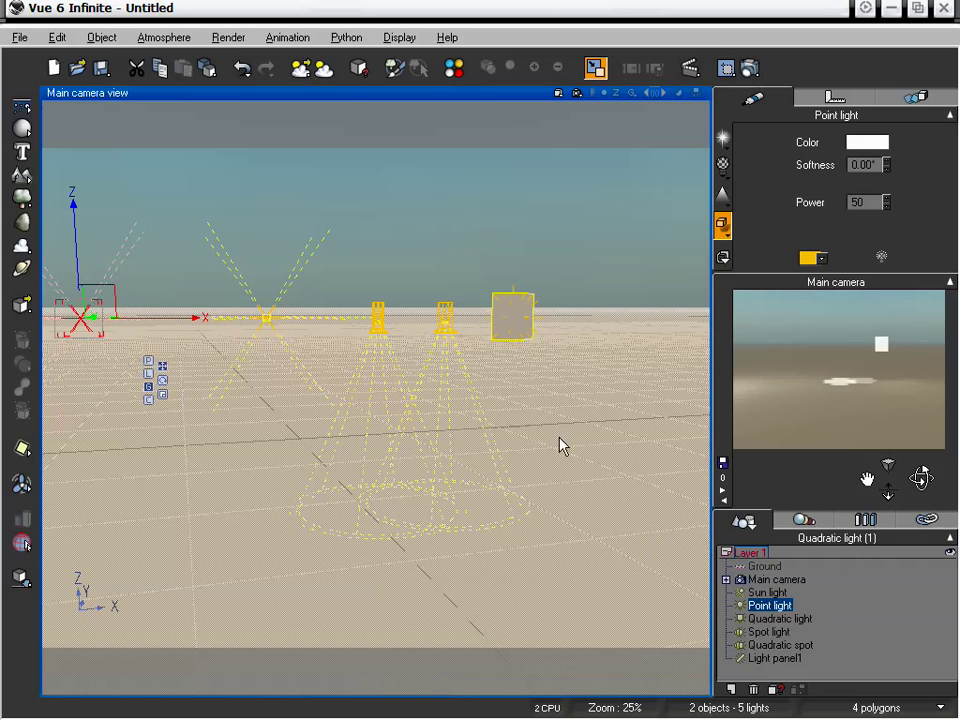
pyautogui.moveTo(587, 371); pyautogui.dragTo(379, 268)
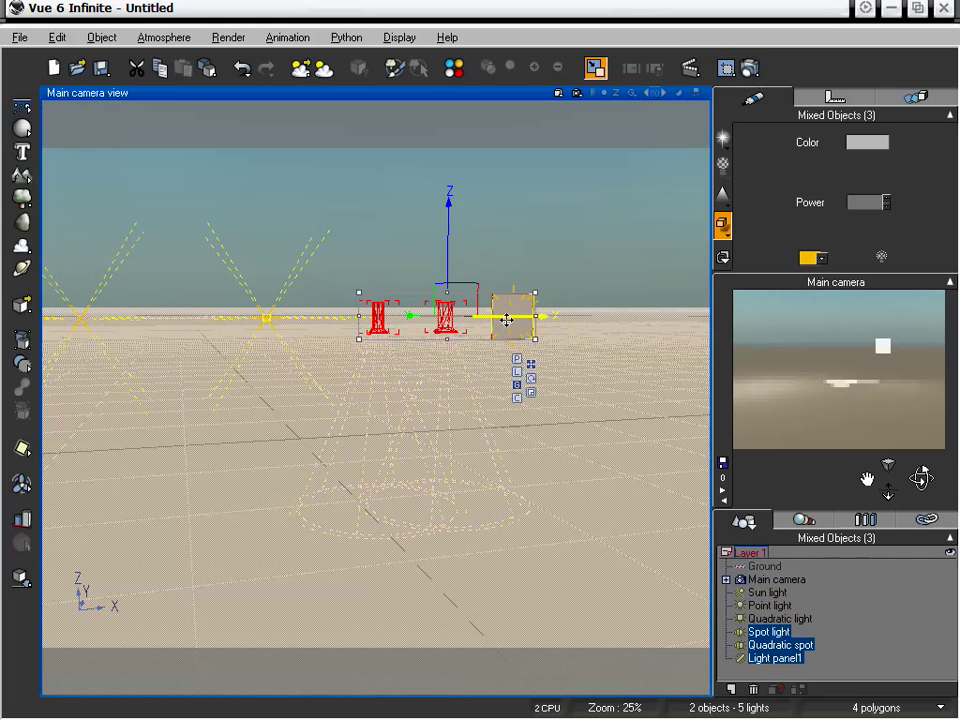
pyautogui.moveTo(530, 314); pyautogui.dragTo(767, 444)
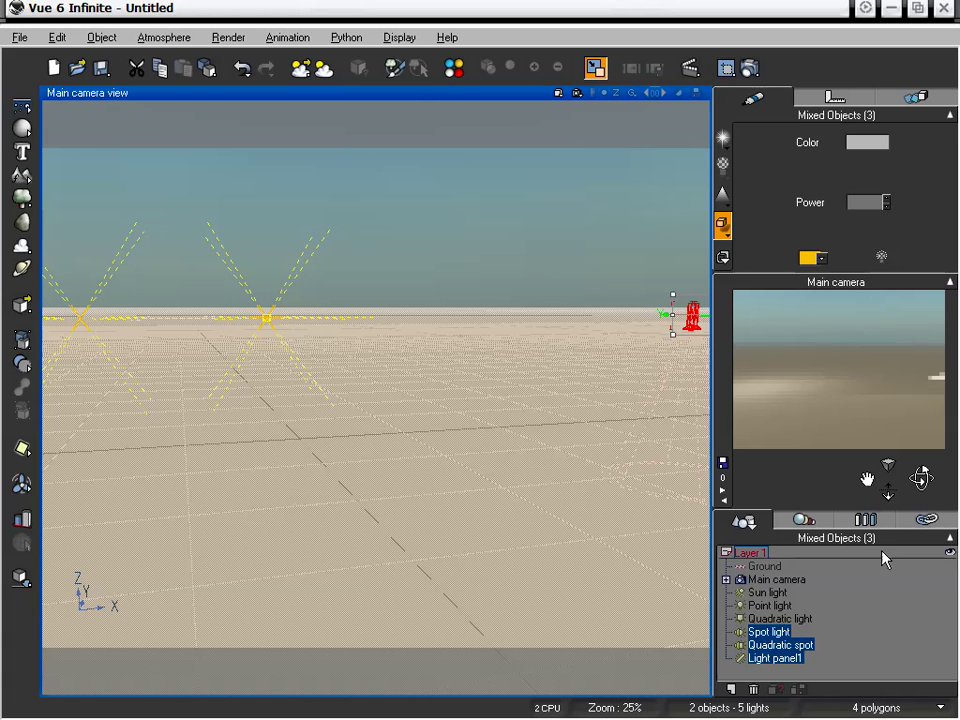
# Step: Aim the main camera down at the point and quadratic lights and move the two lights farther apart along X
pyautogui.moveTo(867, 479)
pyautogui.mouseDown()
pyautogui.moveTo(915, 515)
pyautogui.moveTo(862, 479)
pyautogui.mouseUp()
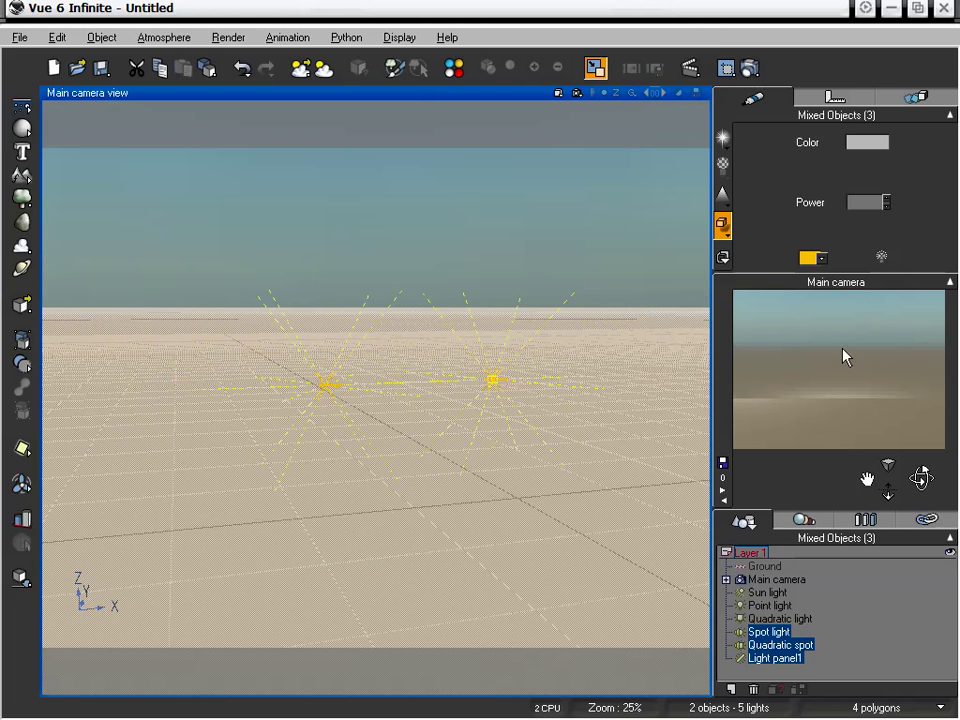
pyautogui.moveTo(921, 479); pyautogui.dragTo(912, 447)
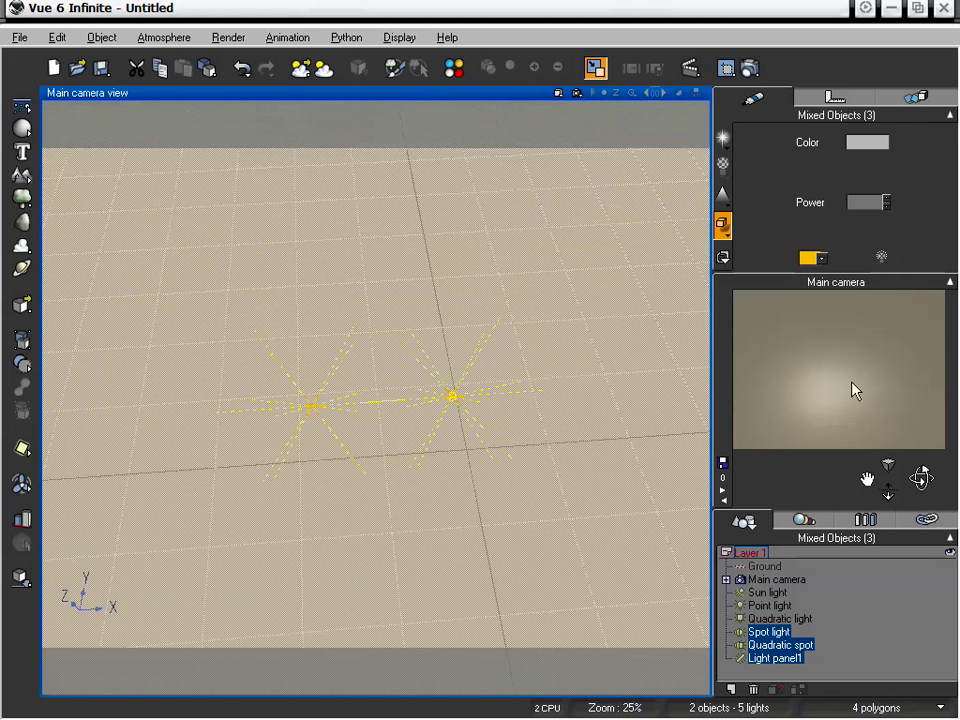
pyautogui.click(313, 405)
pyautogui.moveTo(396, 401); pyautogui.dragTo(263, 410)
pyautogui.click(452, 396)
pyautogui.moveTo(544, 394); pyautogui.dragTo(588, 390)
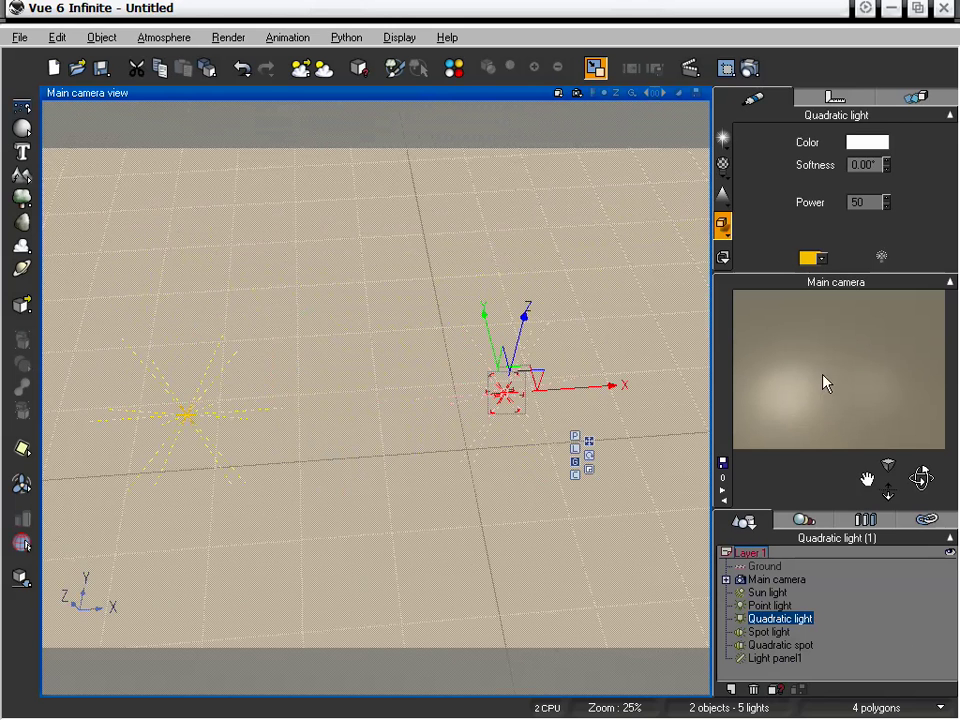
# Step: Lower the camera angle and compare the glow of the point light and the quadratic light in the preview
pyautogui.moveTo(921, 478); pyautogui.dragTo(921, 493)
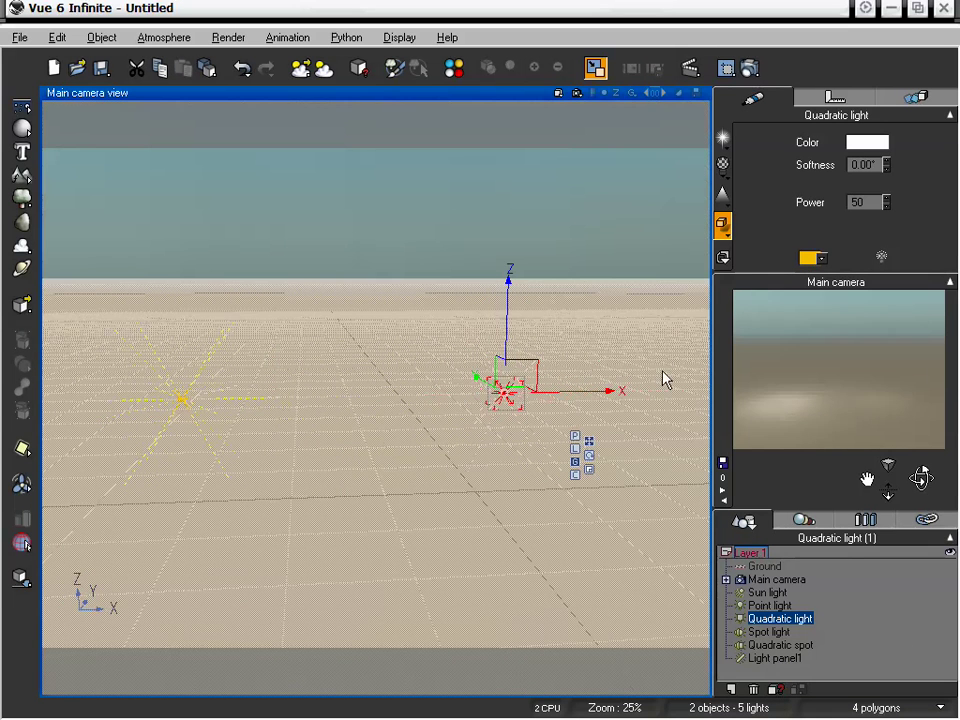
pyautogui.moveTo(284, 478); pyautogui.dragTo(168, 357)
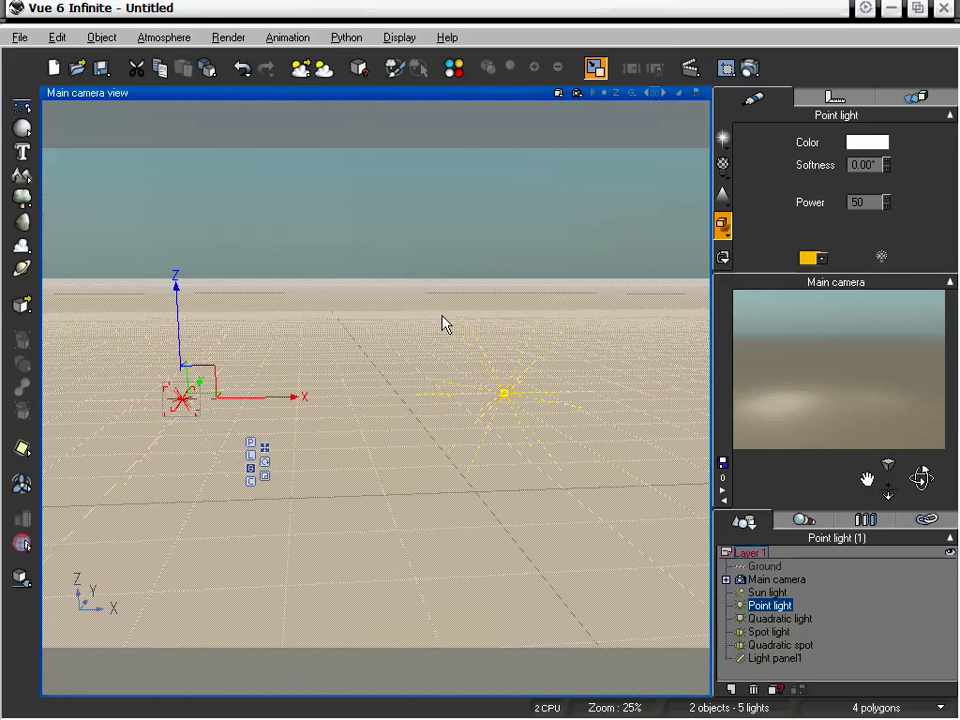
pyautogui.moveTo(607, 459); pyautogui.dragTo(467, 306)
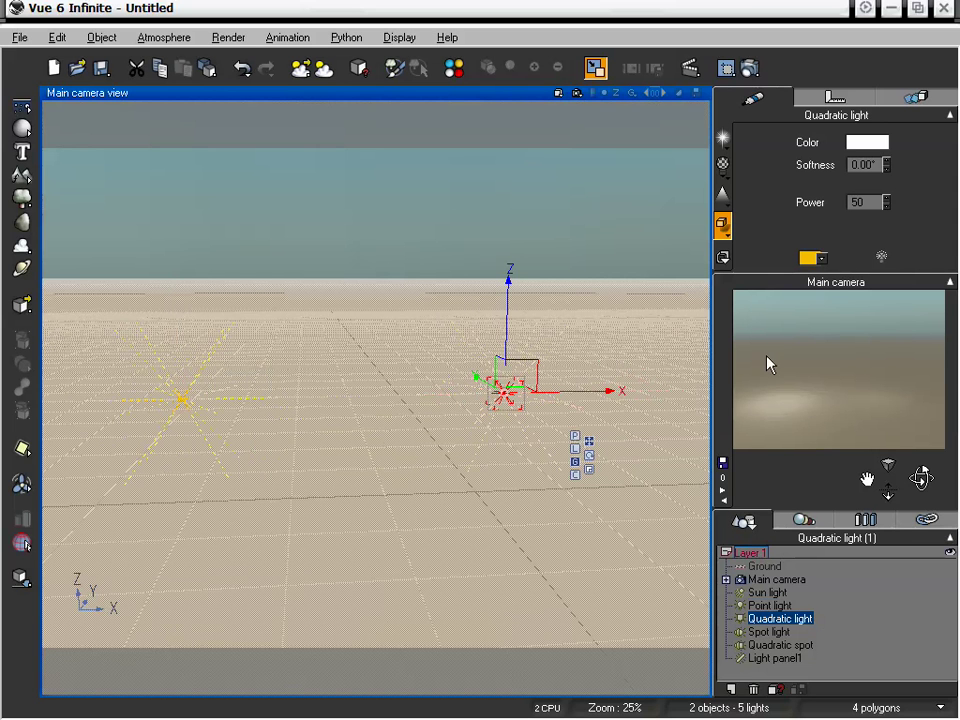
pyautogui.rightClick(851, 400)
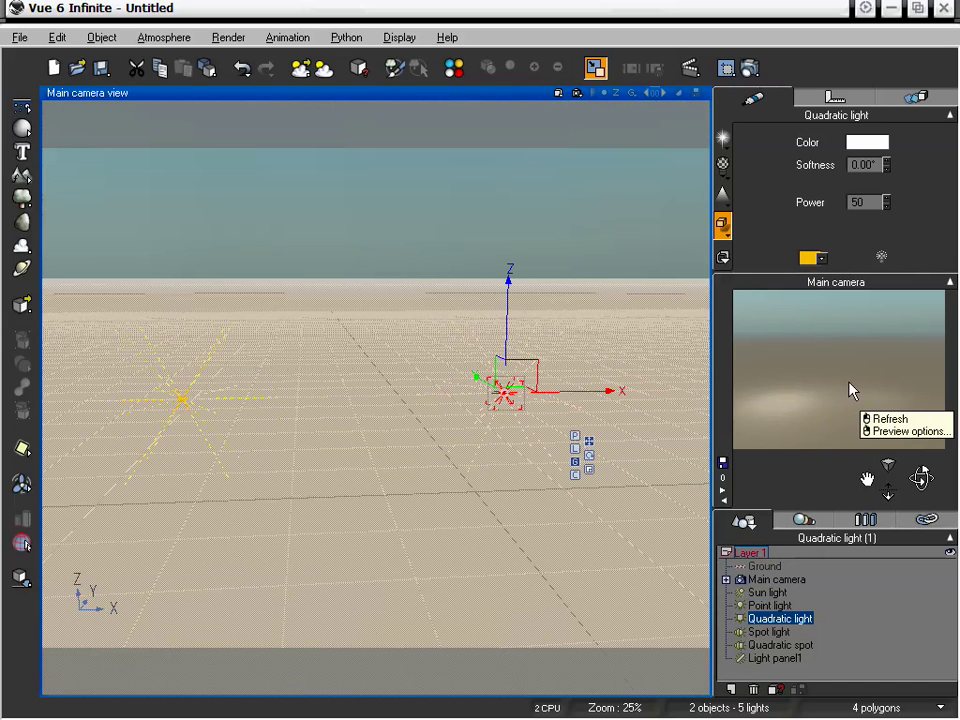
pyautogui.rightClick(866, 467)
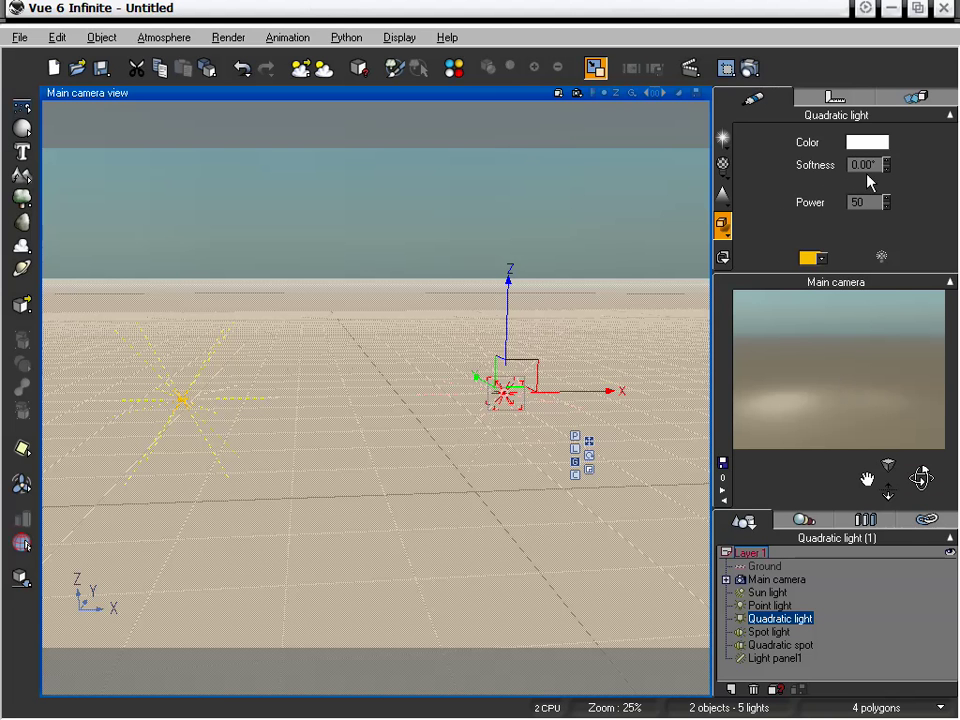
# Step: Raise the quadratic light's power to 110
pyautogui.moveTo(886, 203); pyautogui.dragTo(886, 185)
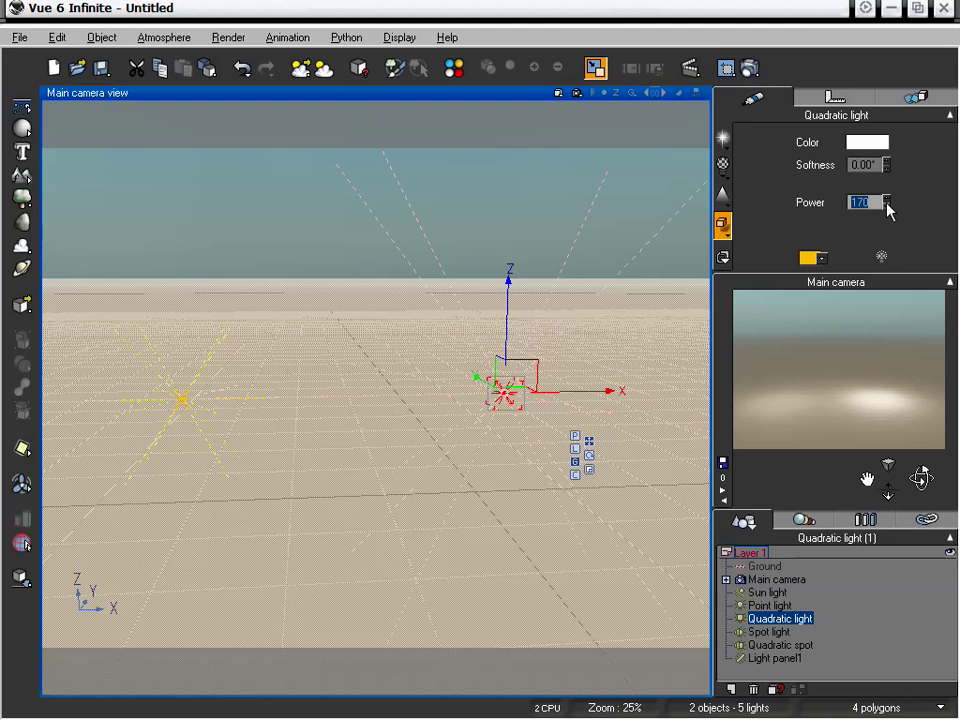
pyautogui.moveTo(887, 203); pyautogui.dragTo(896, 222)
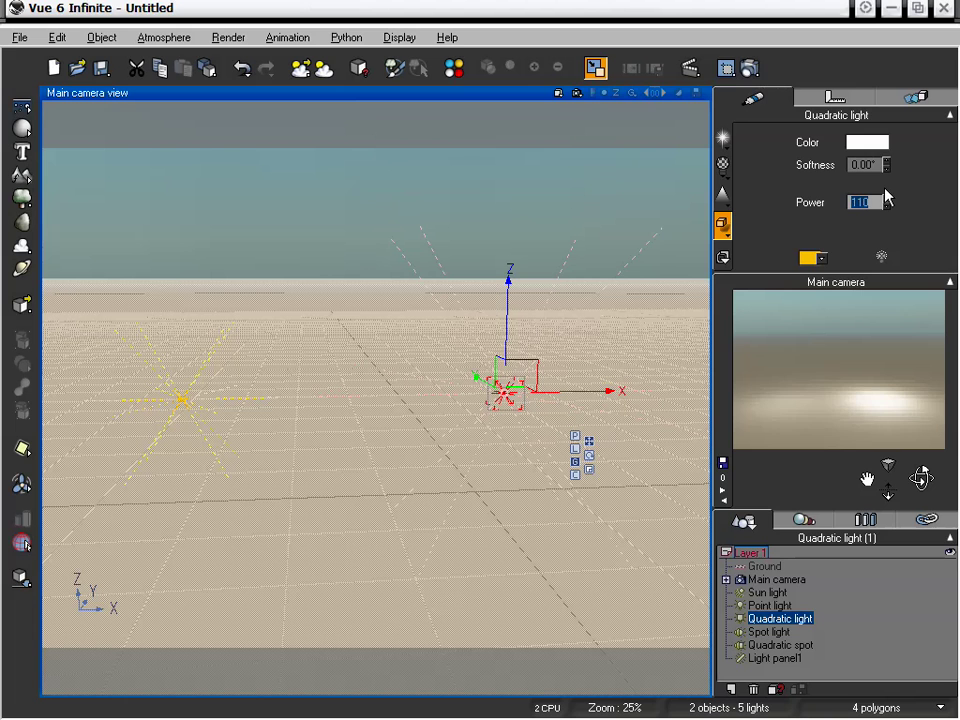
# Step: Set the point light's power to 100 and its color to orange-red
pyautogui.click(203, 411)
pyautogui.click(192, 408)
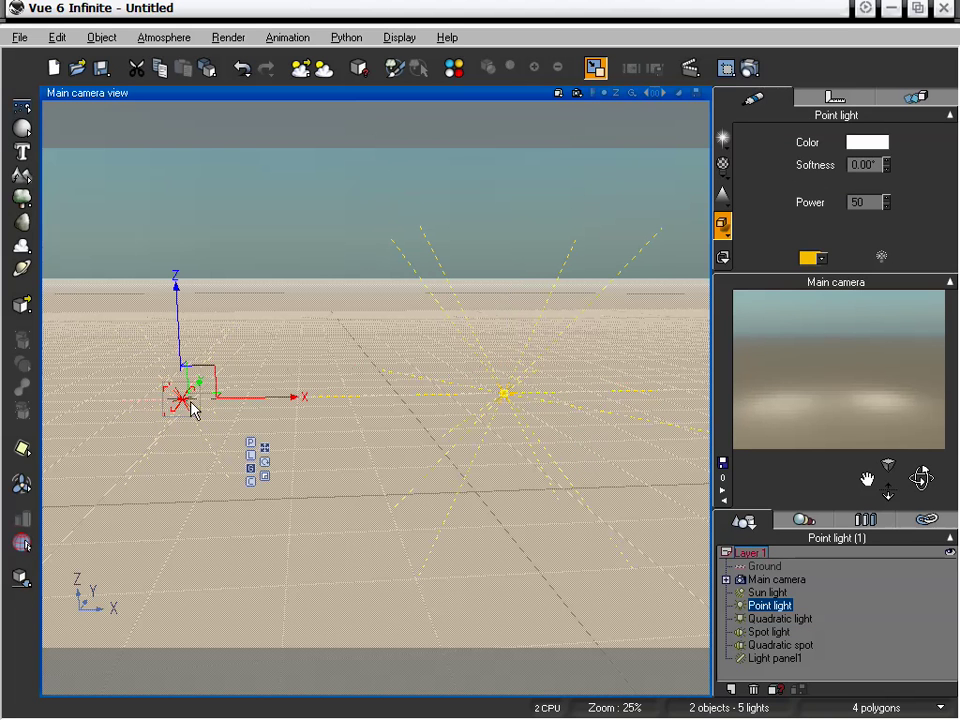
pyautogui.moveTo(887, 204); pyautogui.dragTo(890, 207)
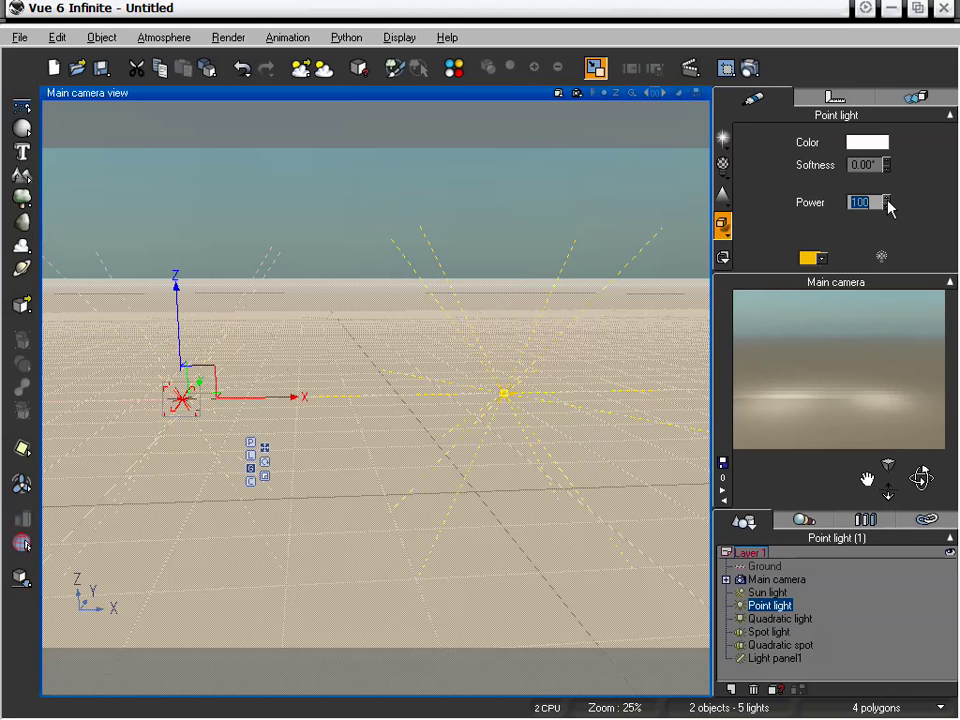
pyautogui.moveTo(864, 144); pyautogui.dragTo(735, 146)
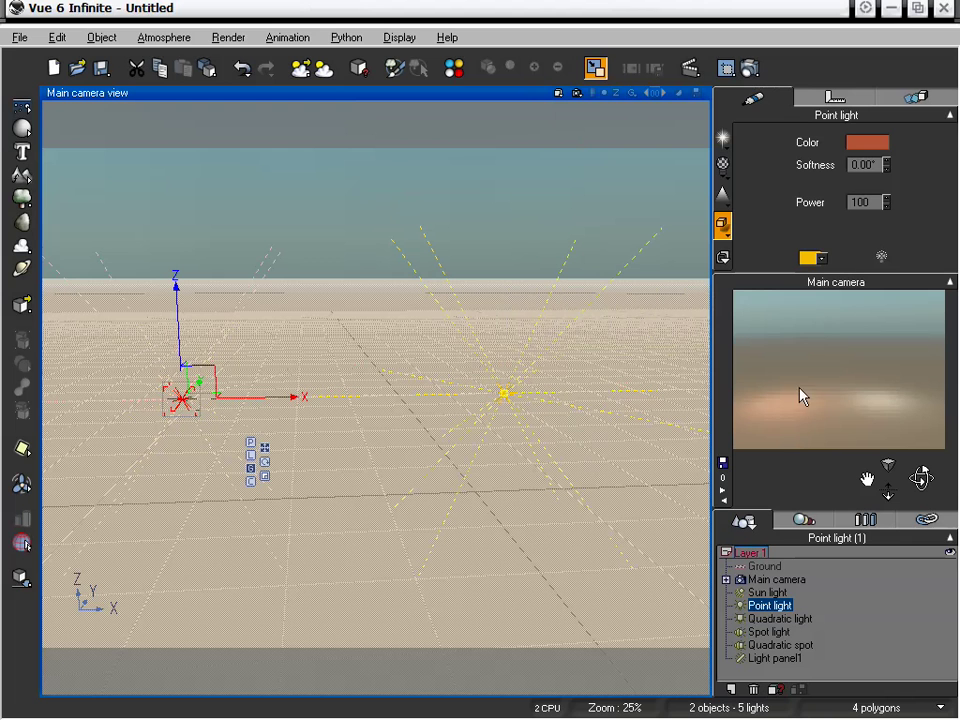
# Step: Move the spot light away from the quadratic spot along X and angle the main camera down at their light circles
pyautogui.moveTo(867, 477)
pyautogui.mouseDown()
pyautogui.moveTo(868, 469)
pyautogui.moveTo(891, 494)
pyautogui.moveTo(920, 476)
pyautogui.moveTo(866, 480)
pyautogui.mouseUp()
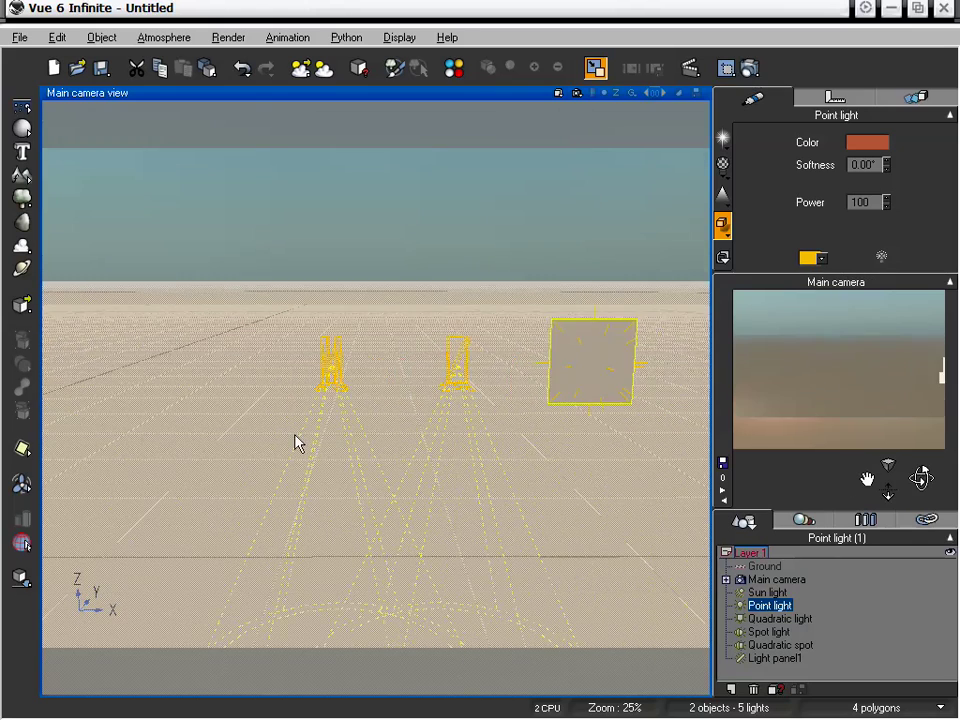
pyautogui.click(330, 358)
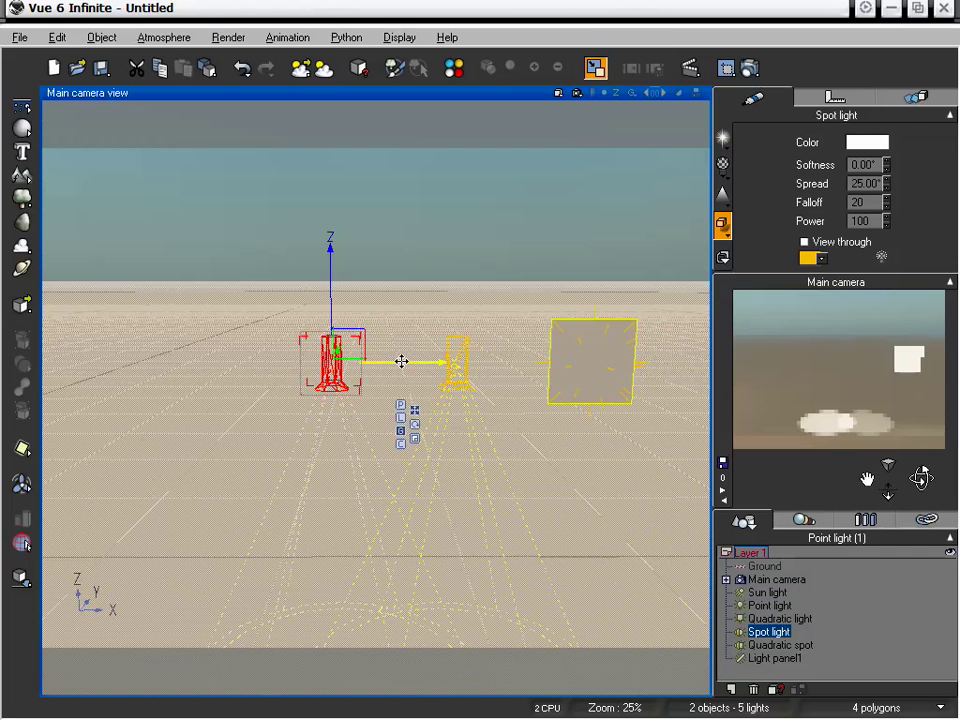
pyautogui.moveTo(407, 366); pyautogui.dragTo(302, 364)
pyautogui.click(458, 366)
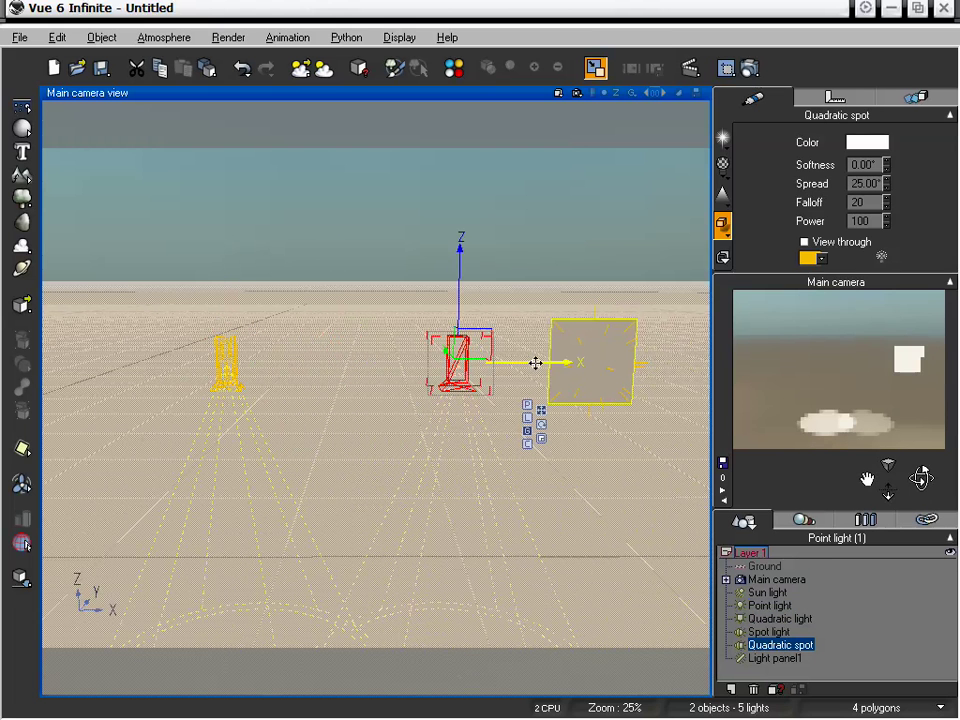
pyautogui.moveTo(536, 364)
pyautogui.mouseDown()
pyautogui.moveTo(506, 371)
pyautogui.moveTo(524, 375)
pyautogui.mouseUp()
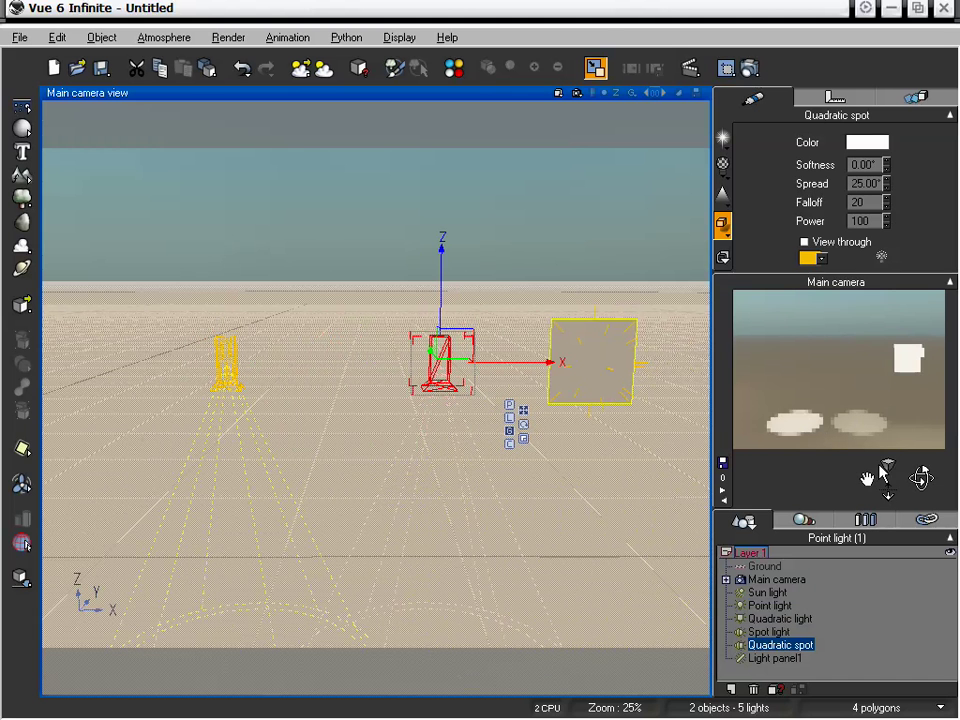
pyautogui.moveTo(866, 479); pyautogui.dragTo(846, 392)
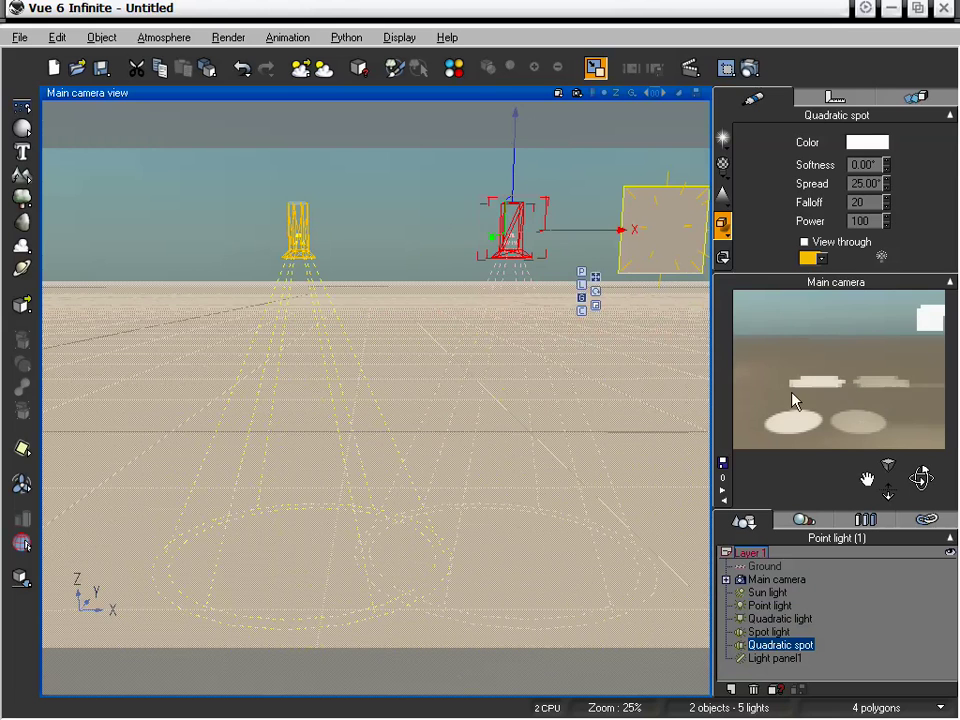
pyautogui.moveTo(921, 478); pyautogui.dragTo(912, 512)
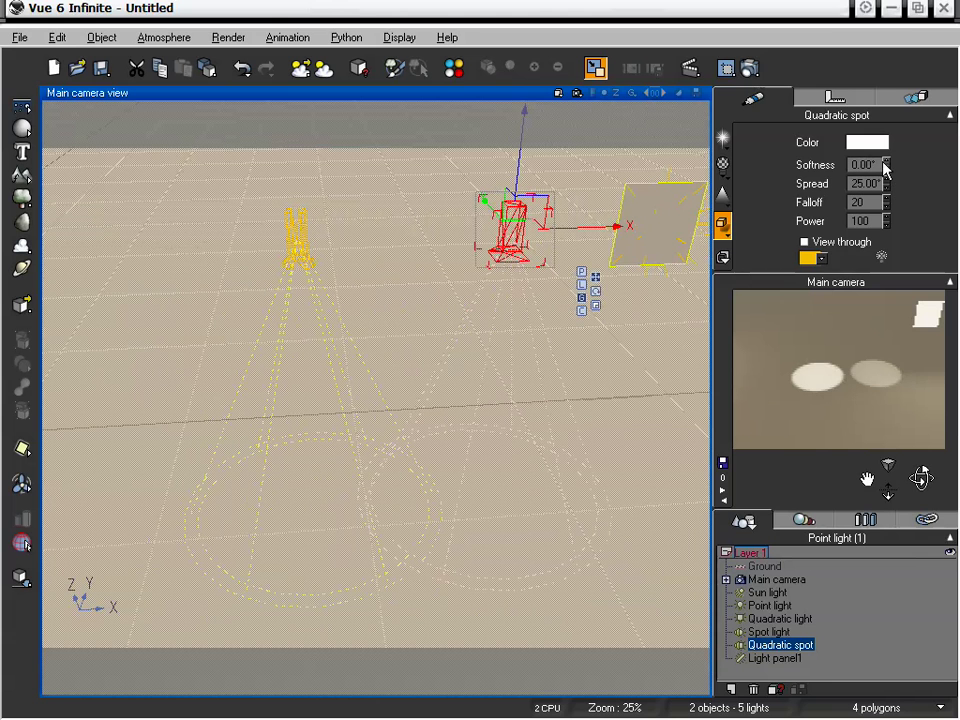
# Step: Try a wider spread of 65° on the quadratic spot
pyautogui.click(866, 183)
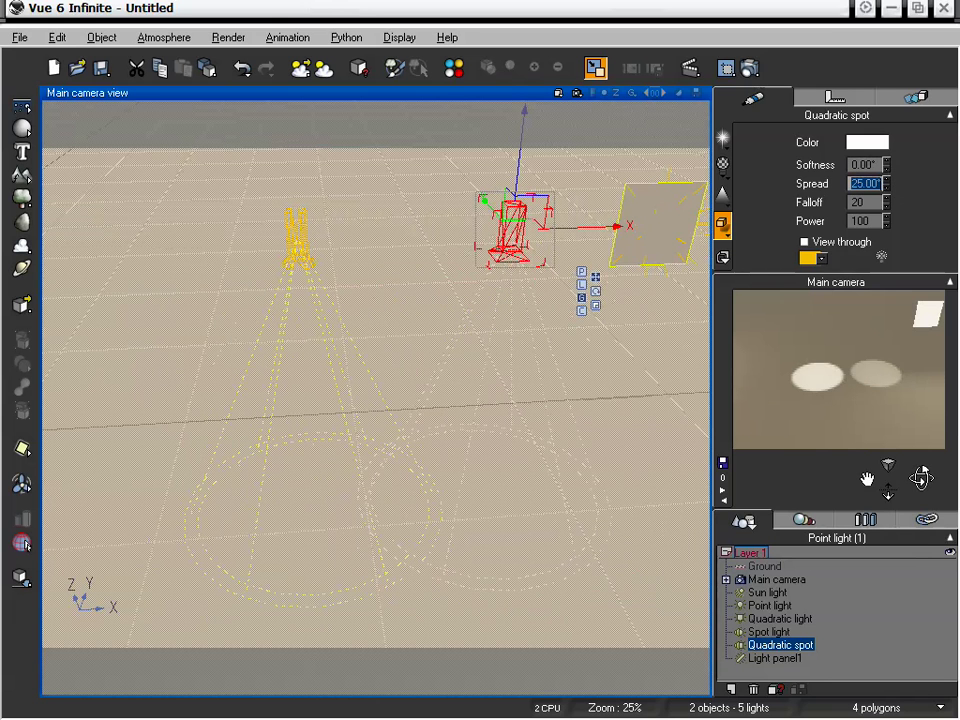
pyautogui.moveTo(888, 190); pyautogui.dragTo(887, 190)
pyautogui.click(887, 187)
pyautogui.click(887, 188)
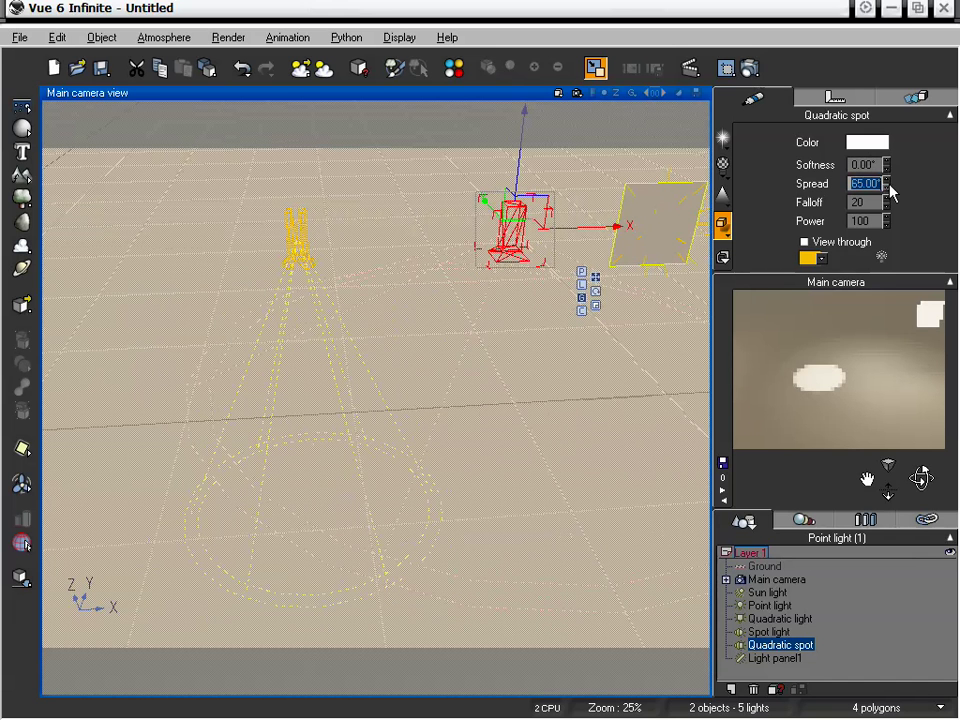
# Step: Set the quadratic spot's spread to 30° and its falloff to 64
pyautogui.write('30')
pyautogui.press('Tab')
pyautogui.write('35')
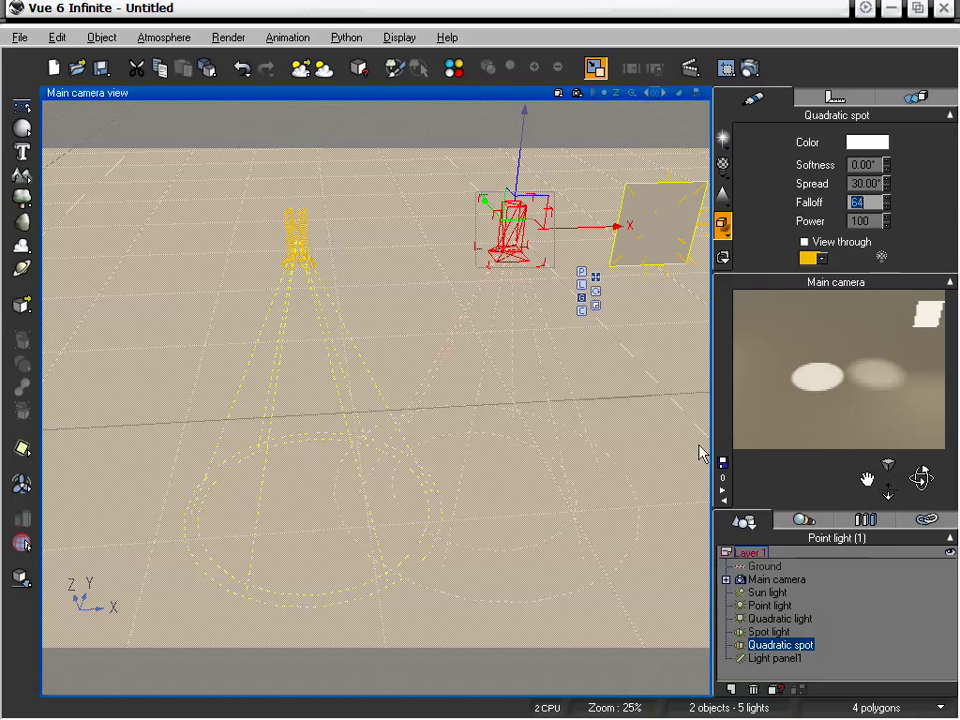
# Step: Set the quadratic spot's falloff to 90, and the spot light's spread to 42.5°, falloff to 54 and power to 85
pyautogui.moveTo(888, 200); pyautogui.dragTo(890, 201)
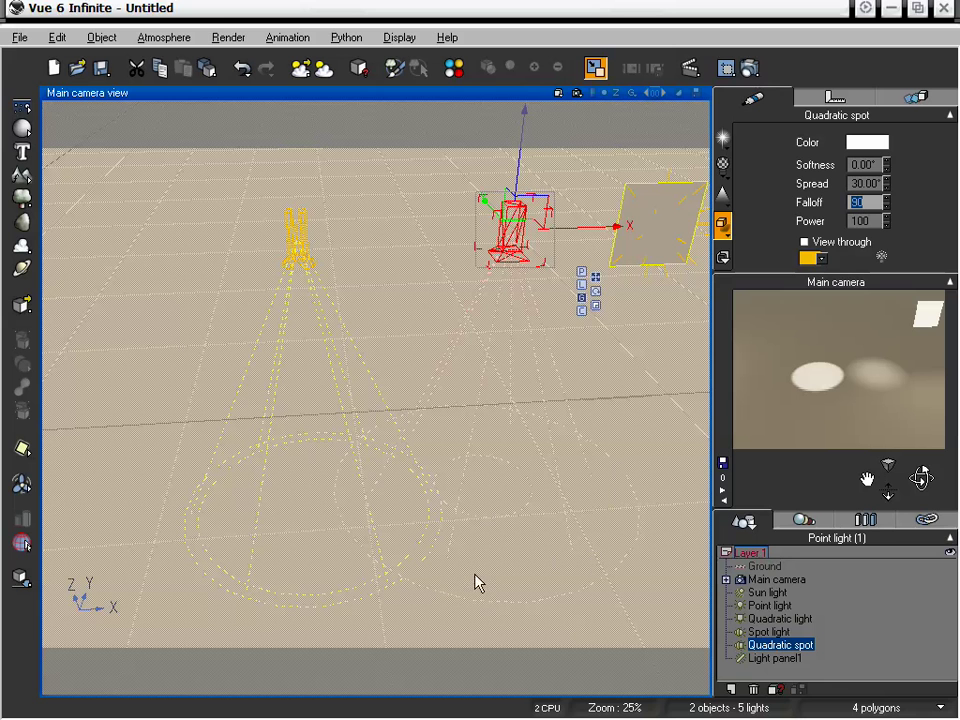
pyautogui.click(769, 631)
pyautogui.moveTo(885, 182); pyautogui.dragTo(885, 160)
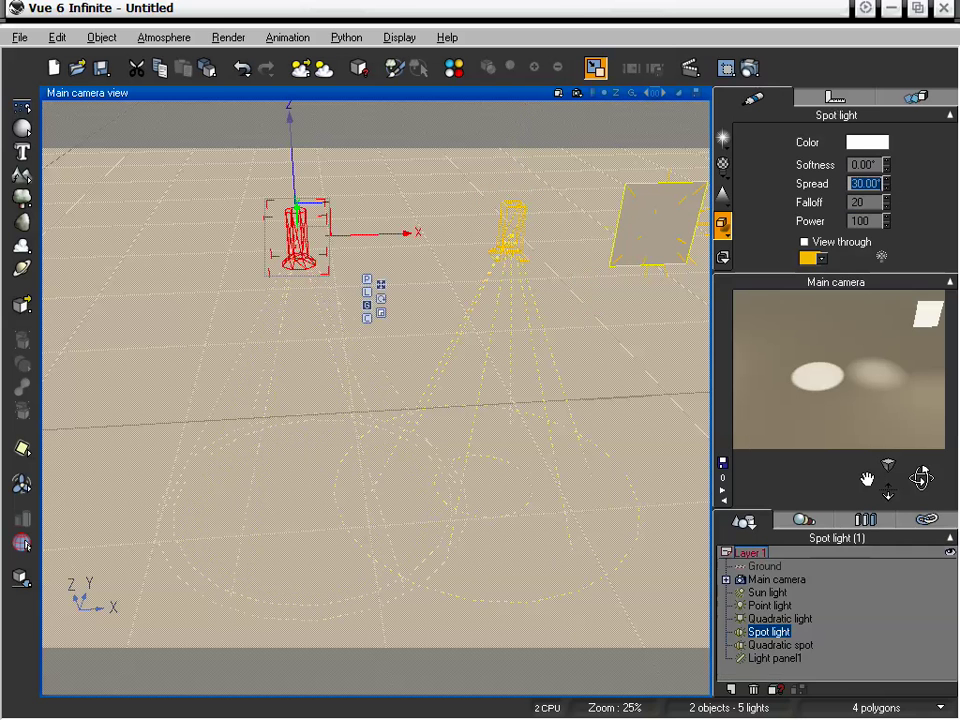
pyautogui.press('Tab')
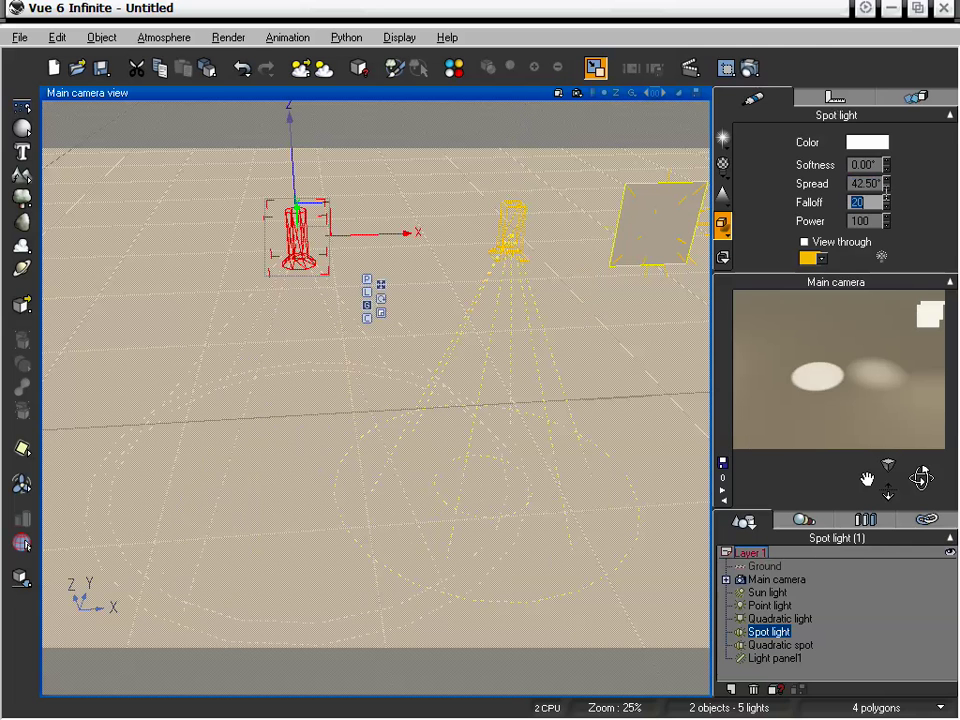
pyautogui.moveTo(886, 205)
pyautogui.mouseDown()
pyautogui.moveTo(886, 195)
pyautogui.moveTo(887, 212)
pyautogui.mouseUp()
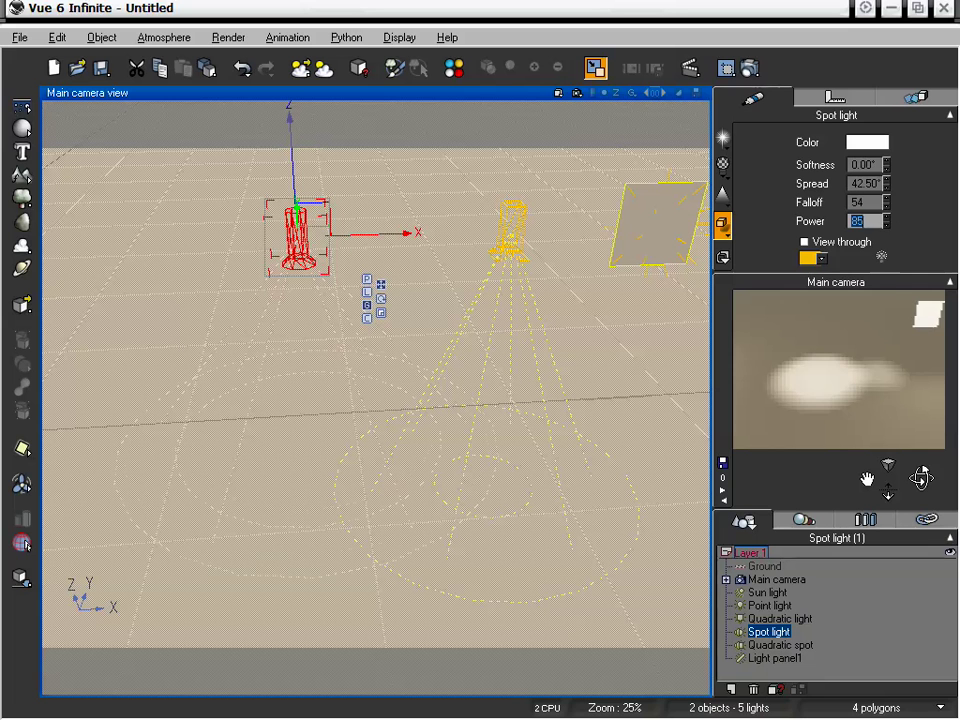
pyautogui.click(886, 224)
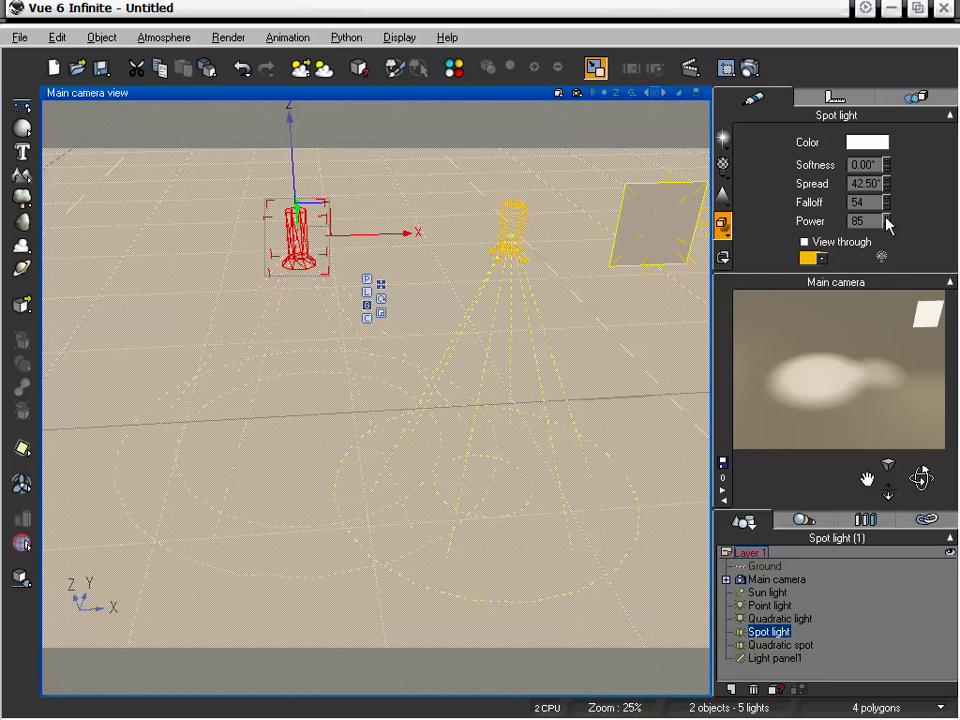
# Step: Move the light panel along X away from the spots and reshape it into a wide, very flat strip
pyautogui.click(775, 658)
pyautogui.moveTo(869, 480); pyautogui.dragTo(921, 482)
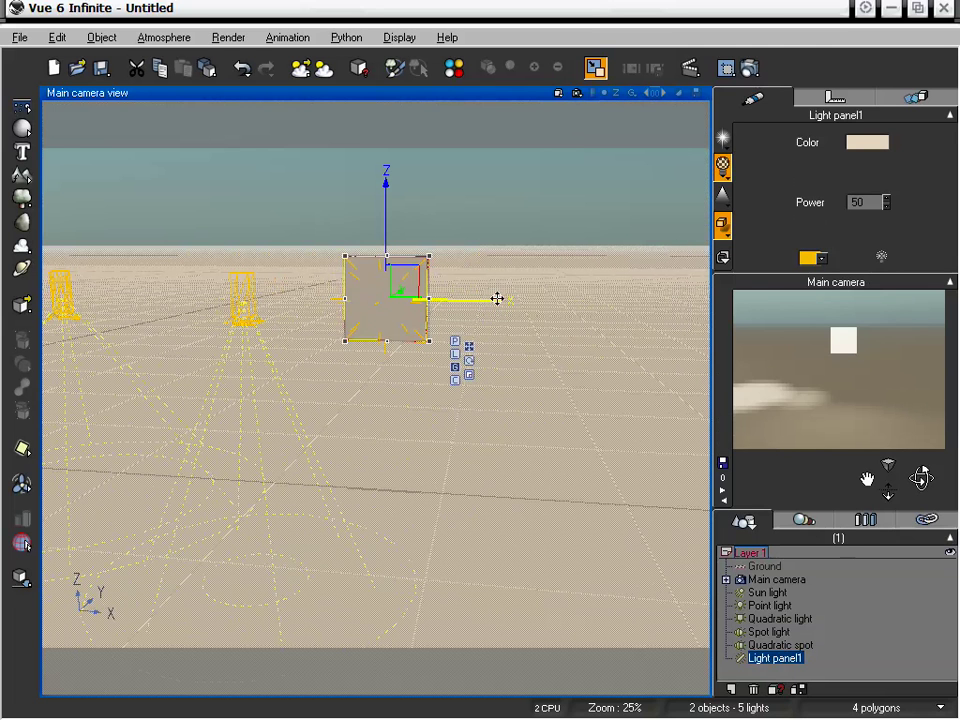
pyautogui.moveTo(484, 301); pyautogui.dragTo(648, 330)
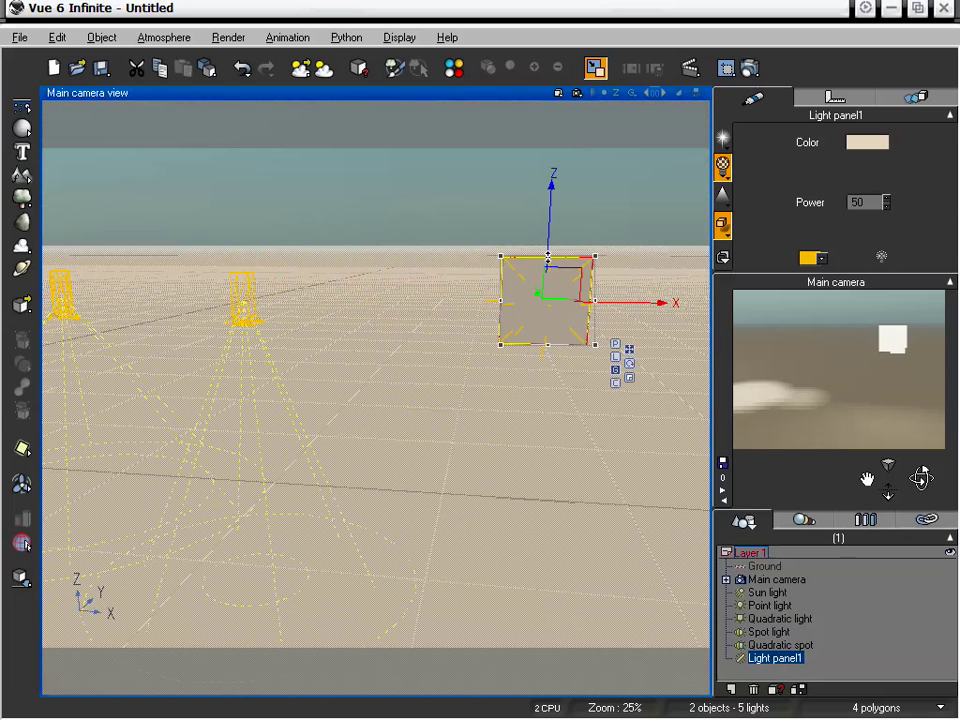
pyautogui.moveTo(595, 257); pyautogui.dragTo(657, 338)
pyautogui.moveTo(505, 336); pyautogui.dragTo(443, 336)
pyautogui.moveTo(547, 325); pyautogui.dragTo(548, 341)
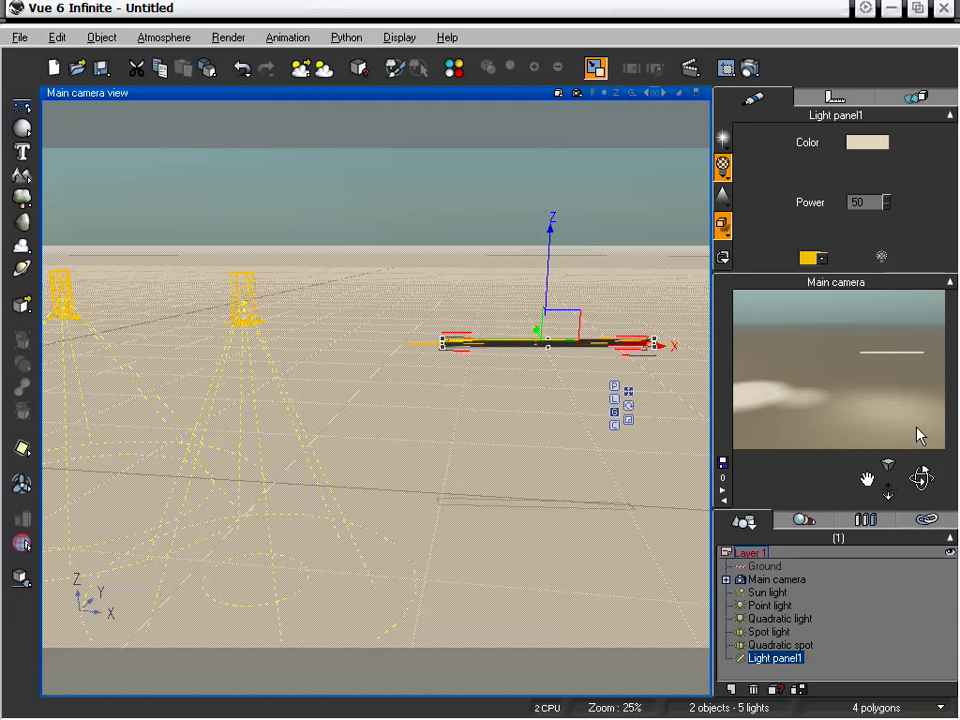
# Step: Stretch the light panel vertically into a tall rectangle and switch its gizmo to the P axes
pyautogui.moveTo(921, 477); pyautogui.dragTo(923, 472)
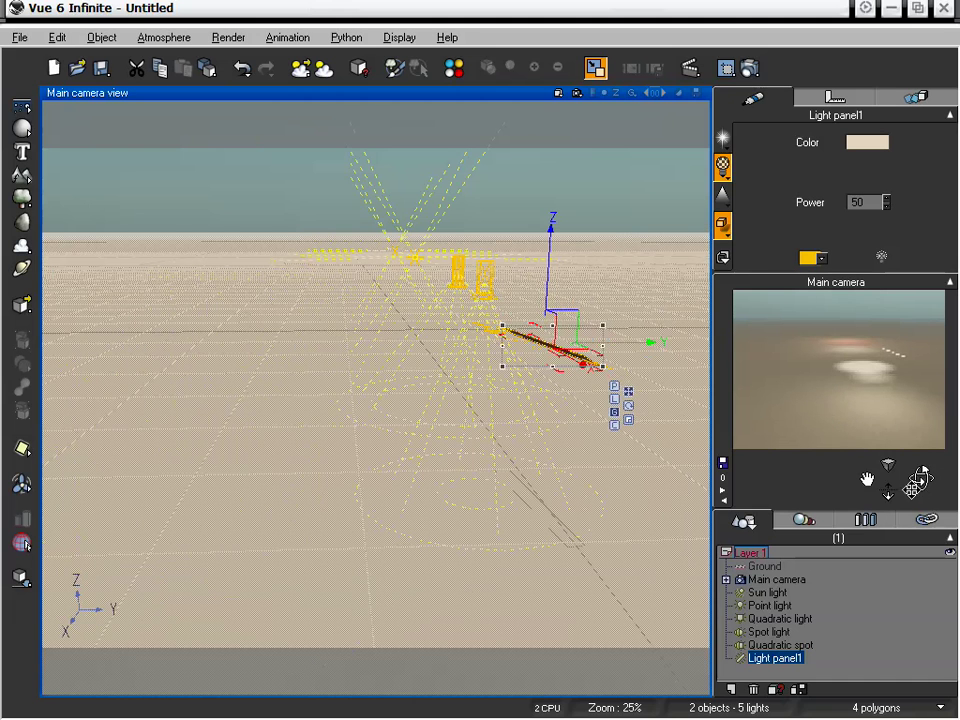
pyautogui.moveTo(921, 478); pyautogui.dragTo(918, 476)
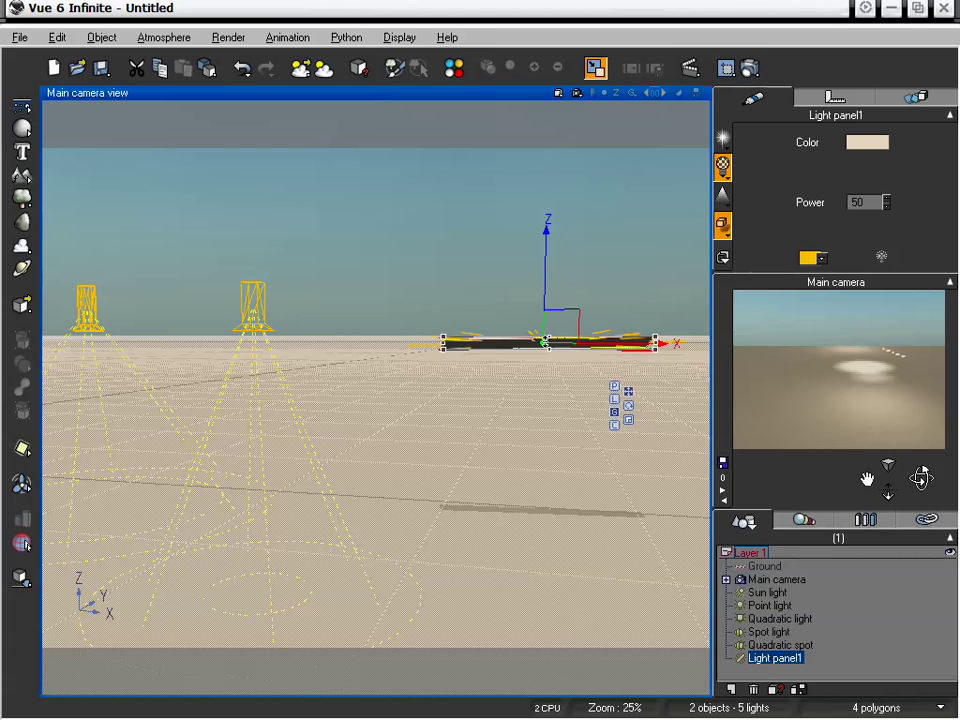
pyautogui.moveTo(549, 336); pyautogui.dragTo(591, 718)
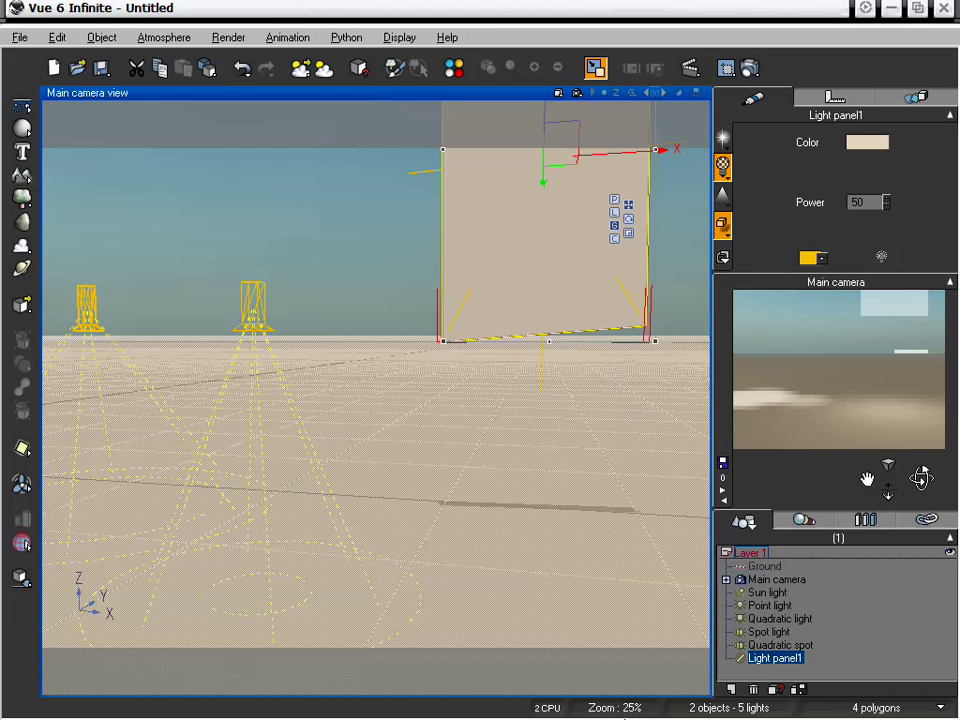
pyautogui.moveTo(864, 476); pyautogui.dragTo(897, 497)
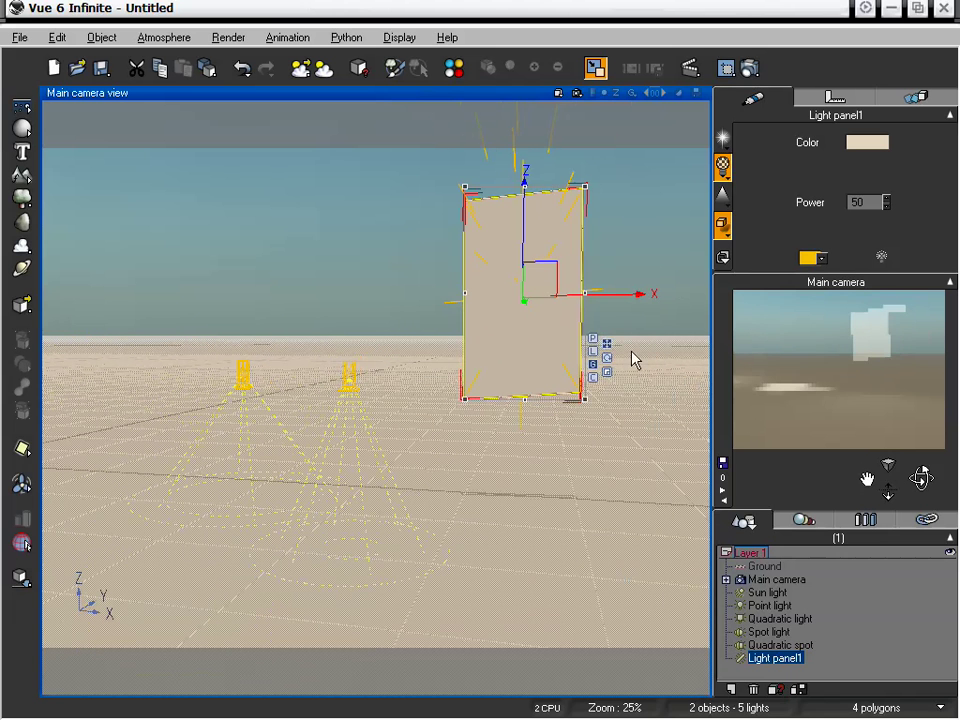
pyautogui.click(593, 339)
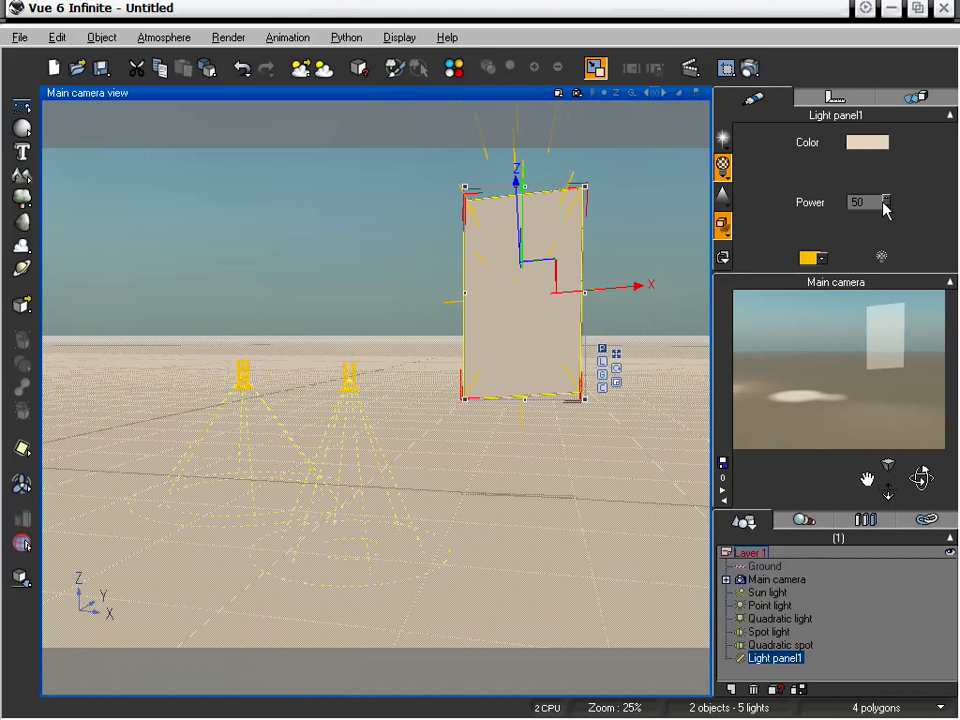
# Step: Delete the light panel, quadratic spot, spot light, quadratic light and point light, keeping only the sun light
pyautogui.click(783, 662)
pyautogui.press('Delete')
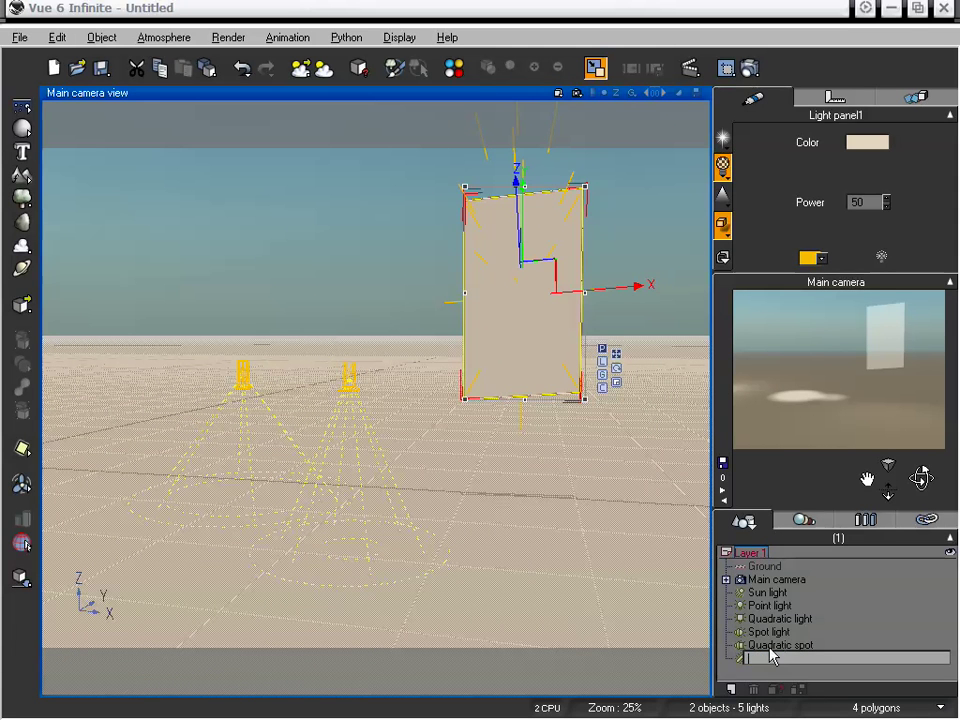
pyautogui.click(766, 649)
pyautogui.press('Delete')
pyautogui.click(759, 645)
pyautogui.press('Delete')
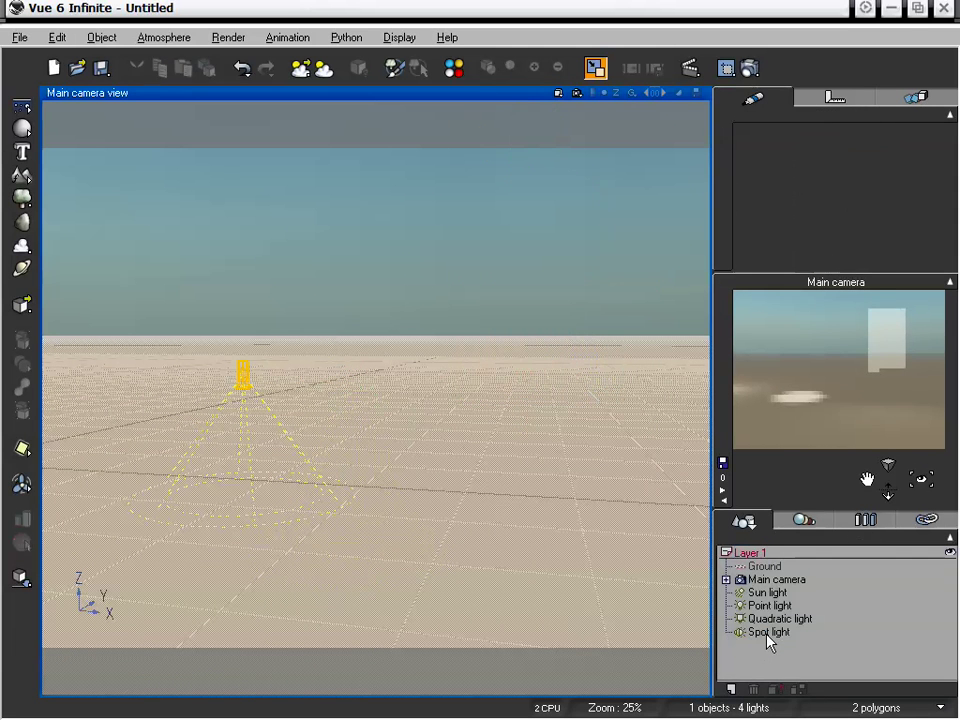
pyautogui.click(770, 632)
pyautogui.press('Delete')
pyautogui.click(778, 619)
pyautogui.press('Delete')
pyautogui.click(780, 606)
pyautogui.press('Delete')
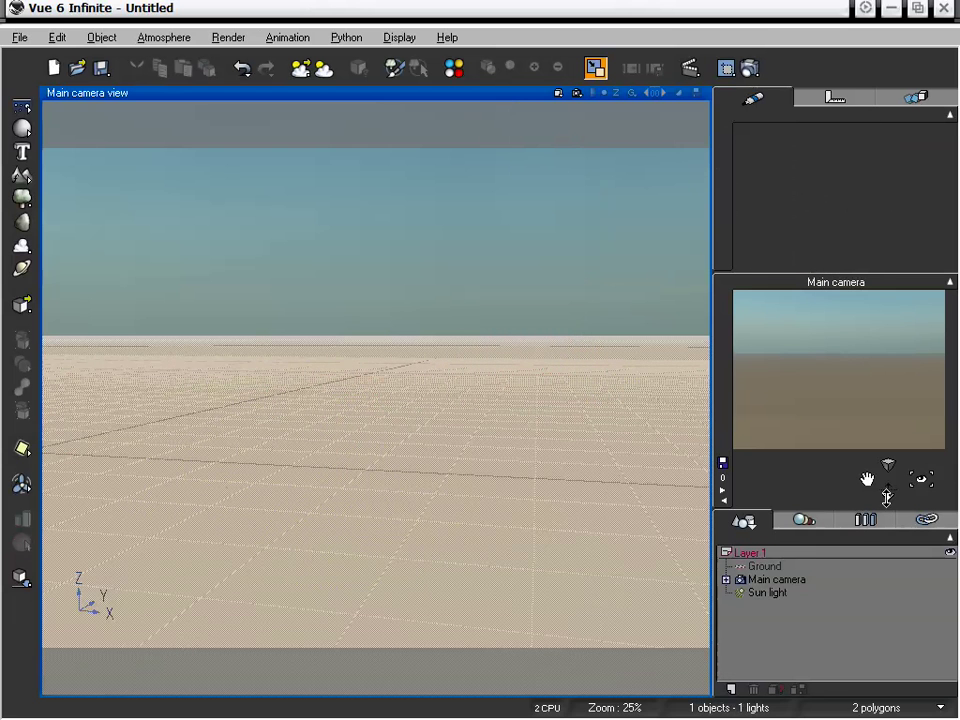
# Step: Add a new point light and move it along X to the middle of the camera view
pyautogui.moveTo(918, 487); pyautogui.dragTo(920, 478)
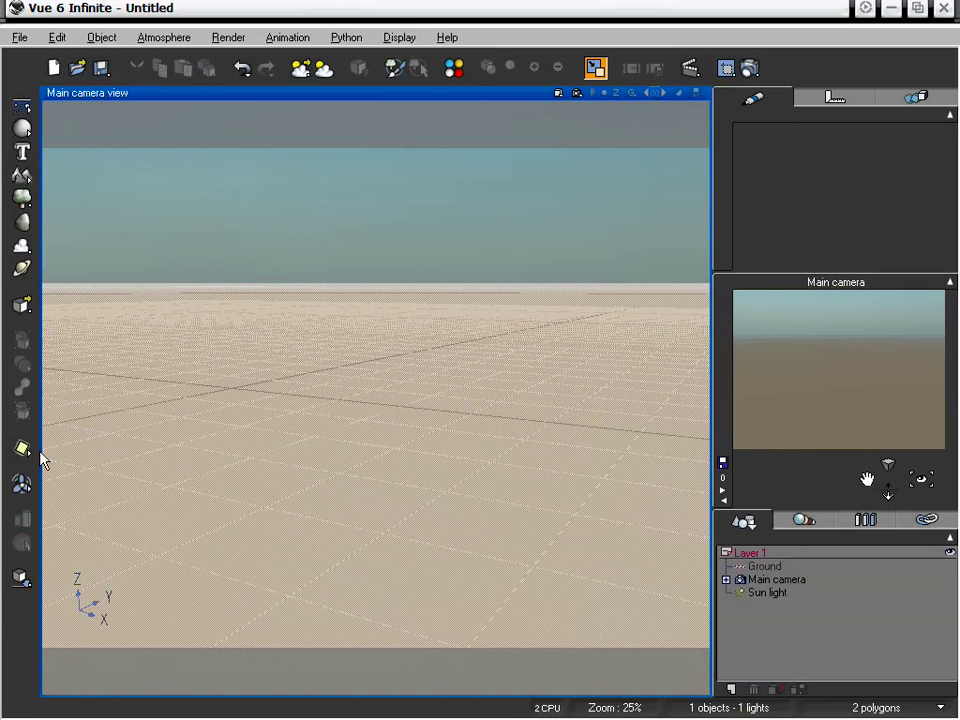
pyautogui.click(27, 452)
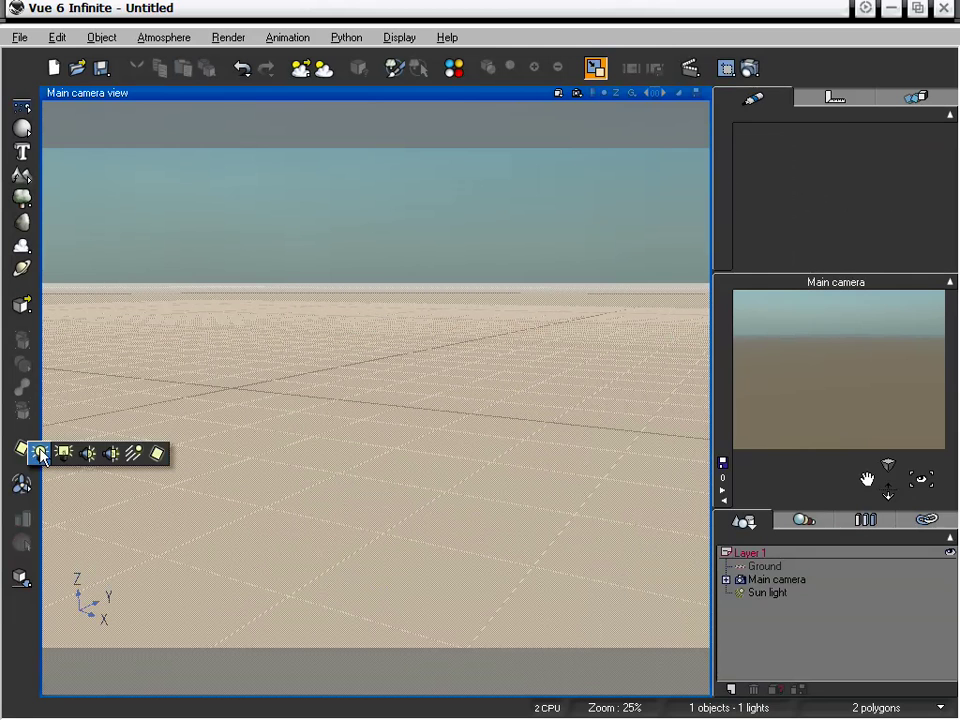
pyautogui.click(40, 453)
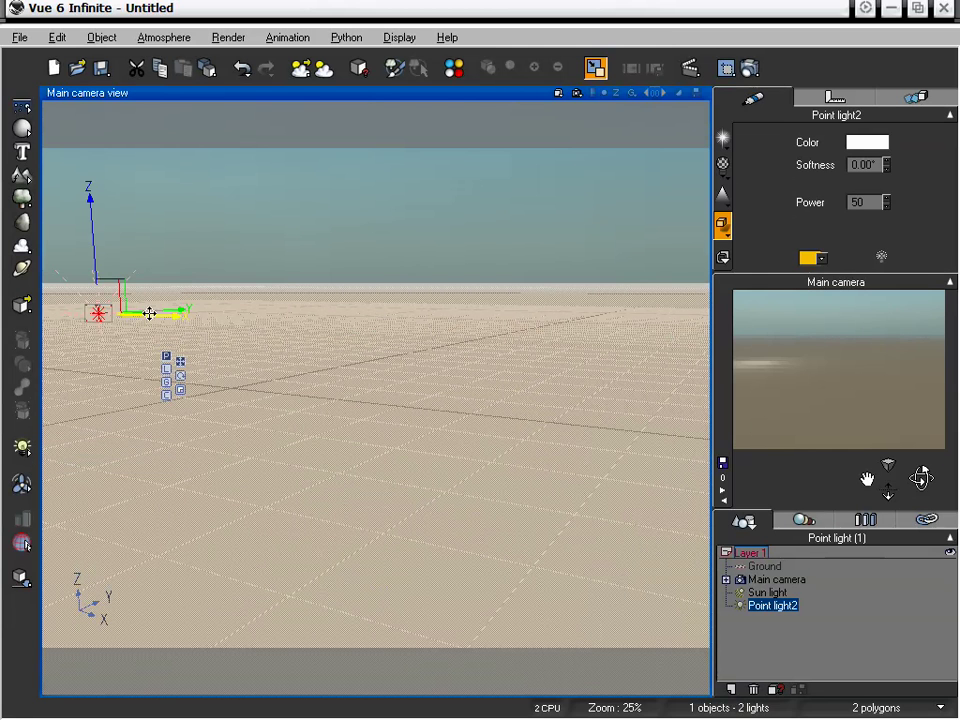
pyautogui.moveTo(155, 315); pyautogui.dragTo(487, 372)
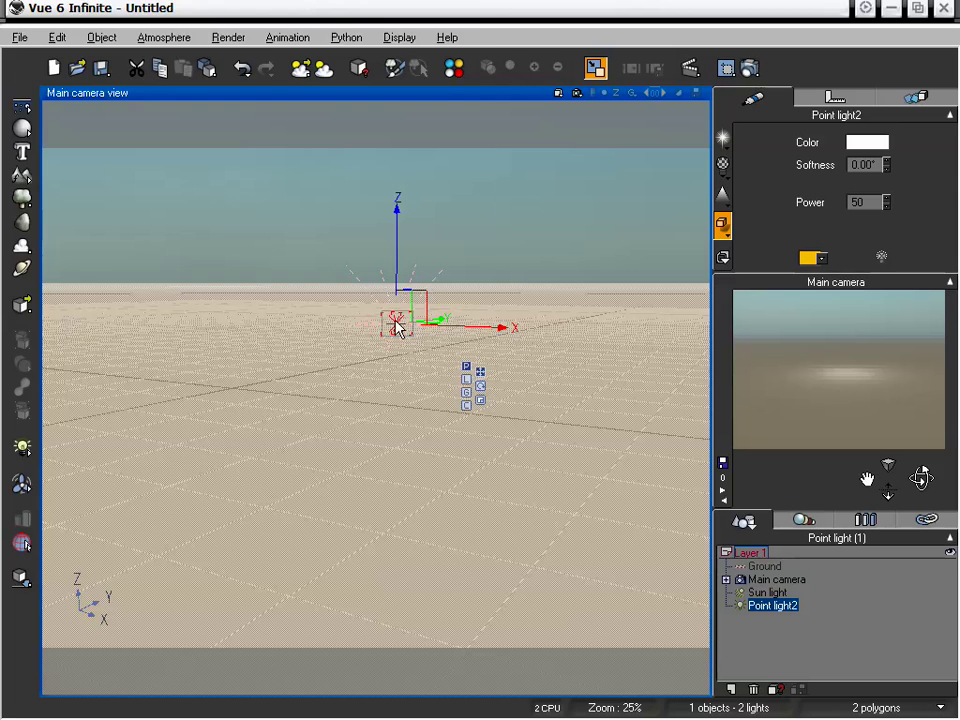
# Step: Open the Light Editor for the new point light and enable its lens flare
pyautogui.doubleClick(398, 323)
pyautogui.moveTo(265, 31); pyautogui.dragTo(288, 110)
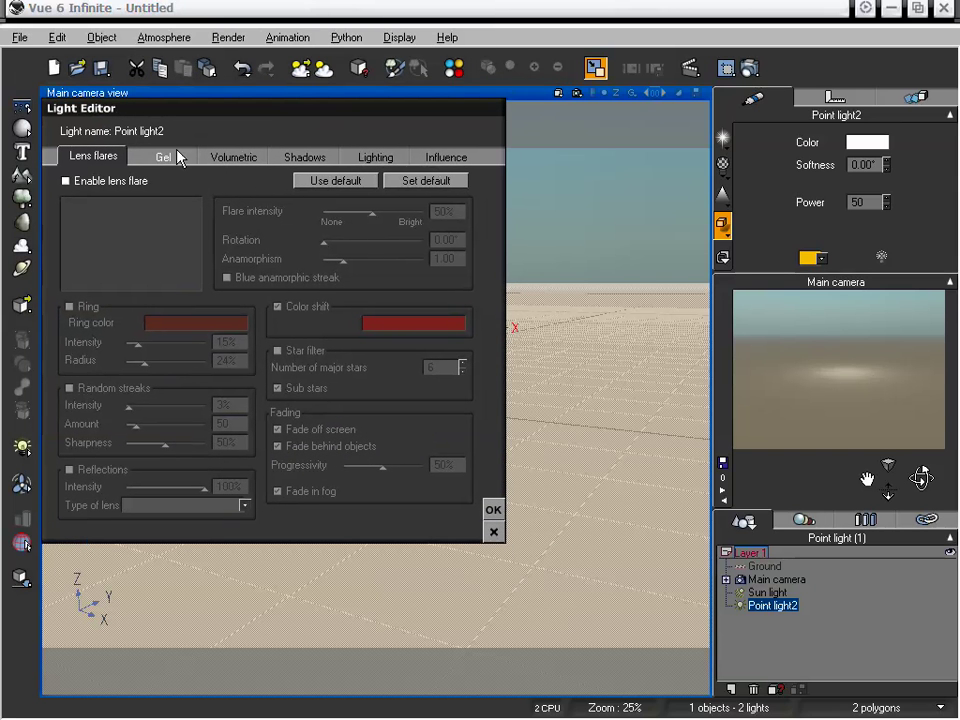
pyautogui.click(66, 181)
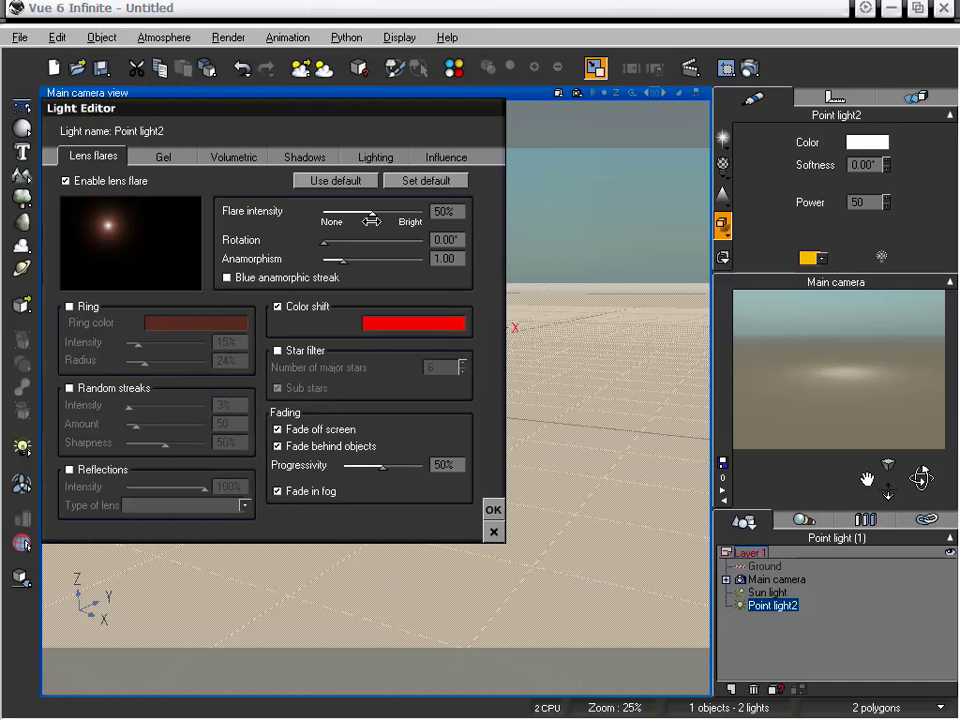
pyautogui.moveTo(293, 107); pyautogui.dragTo(632, 153)
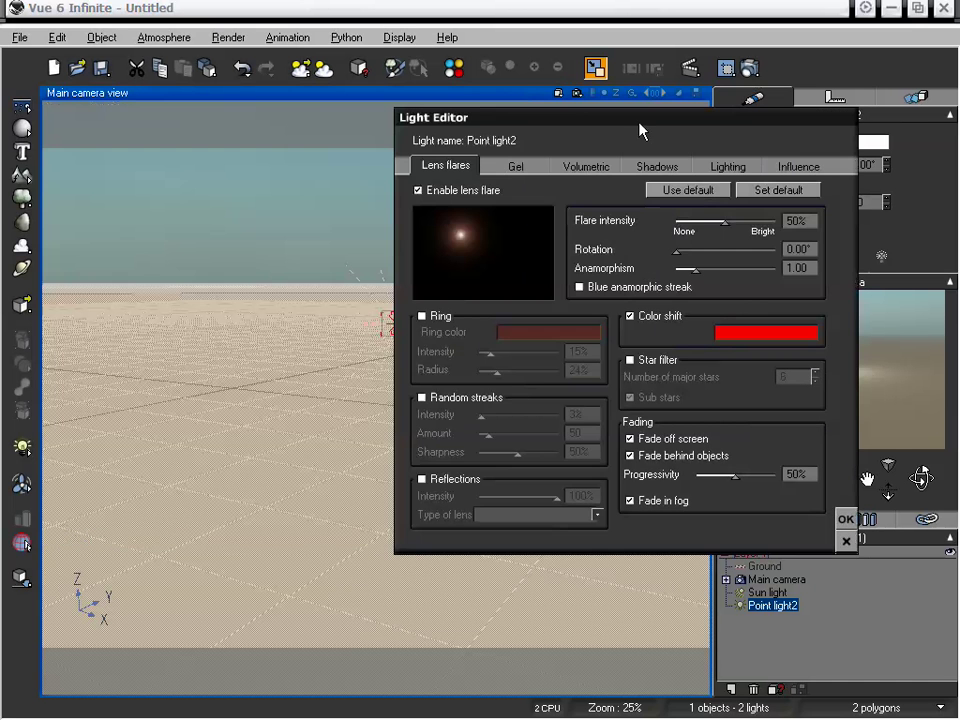
# Step: Try a light gel on the point light and switch it off again
pyautogui.click(514, 187)
pyautogui.moveTo(561, 146); pyautogui.dragTo(283, 206)
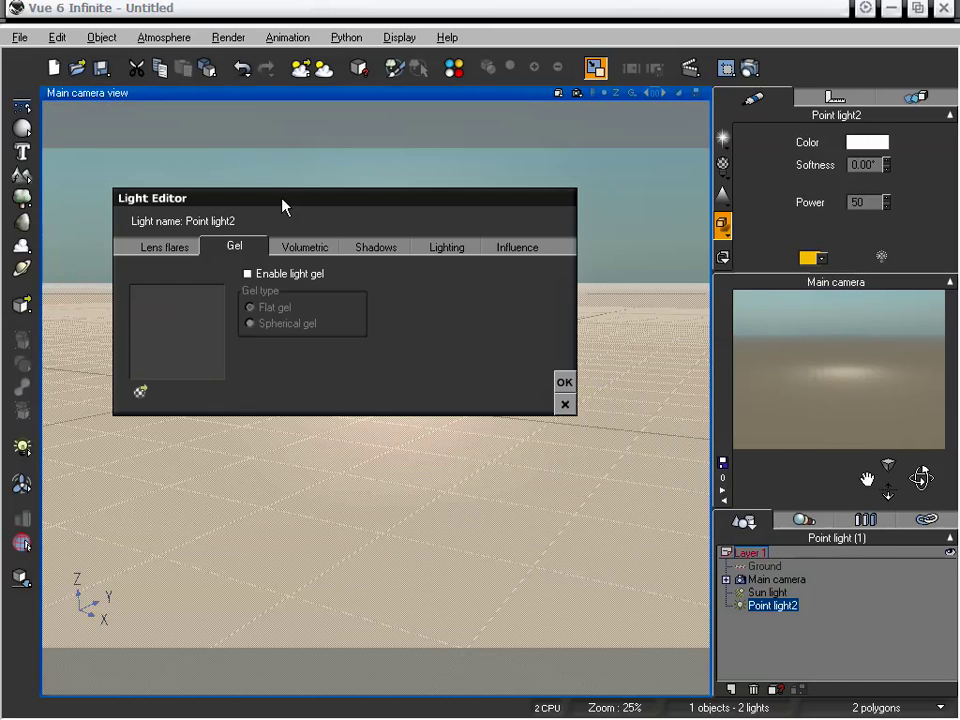
pyautogui.click(248, 273)
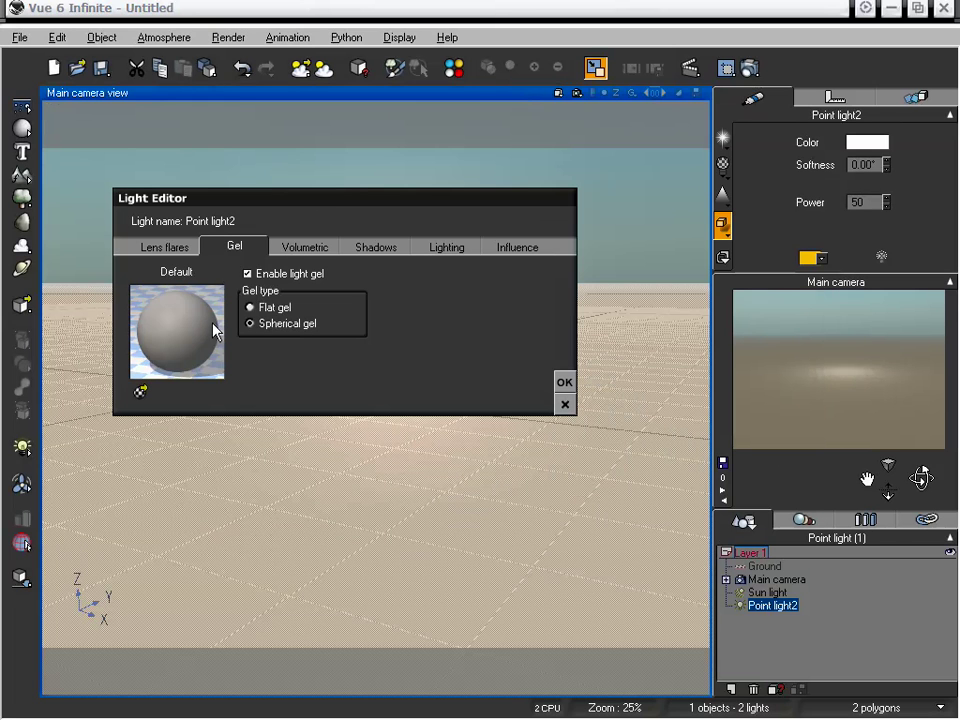
pyautogui.click(248, 273)
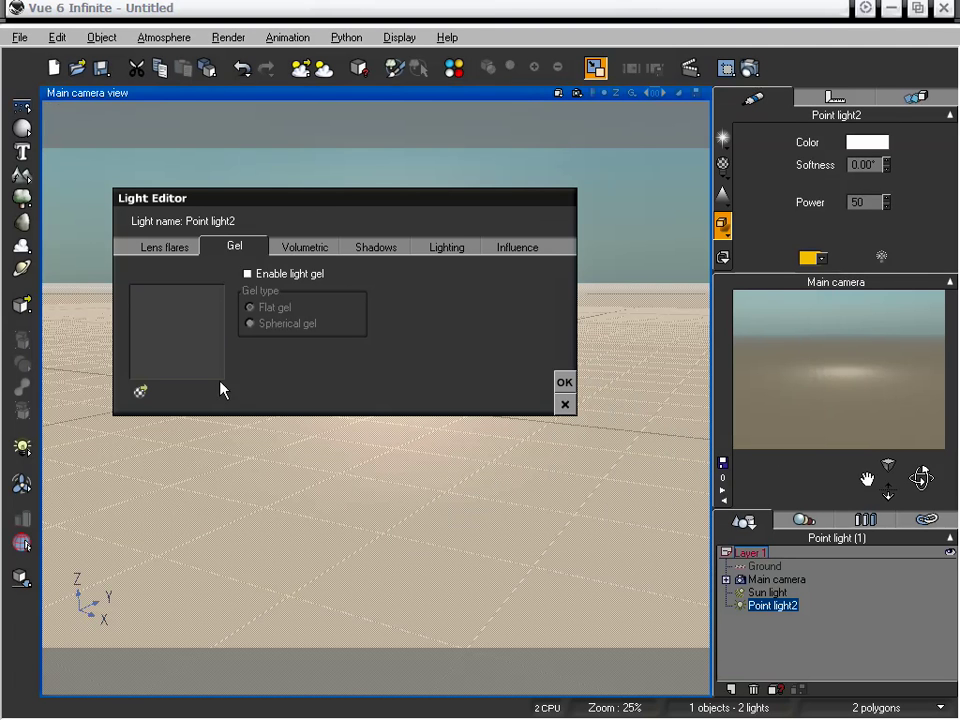
# Step: Enable volumetric lighting on the point light with intensity 8.71, shadows cast in volume, and smoke or dust in the beam, and apply it
pyautogui.click(309, 250)
pyautogui.moveTo(332, 205); pyautogui.dragTo(695, 60)
pyautogui.click(500, 134)
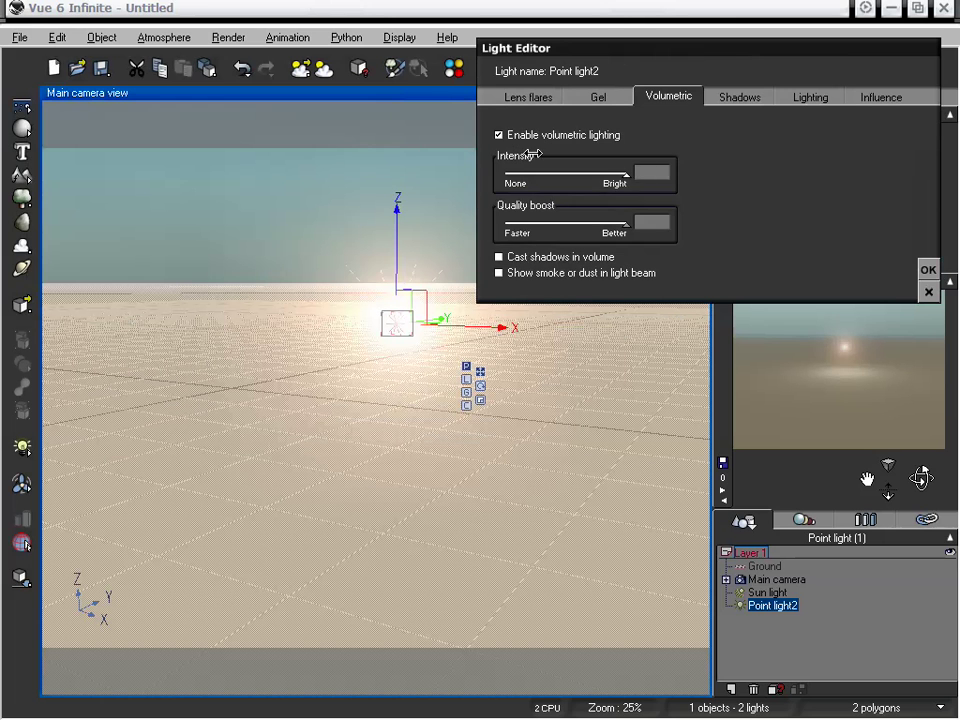
pyautogui.moveTo(625, 177); pyautogui.dragTo(608, 177)
pyautogui.moveTo(683, 62); pyautogui.dragTo(228, 33)
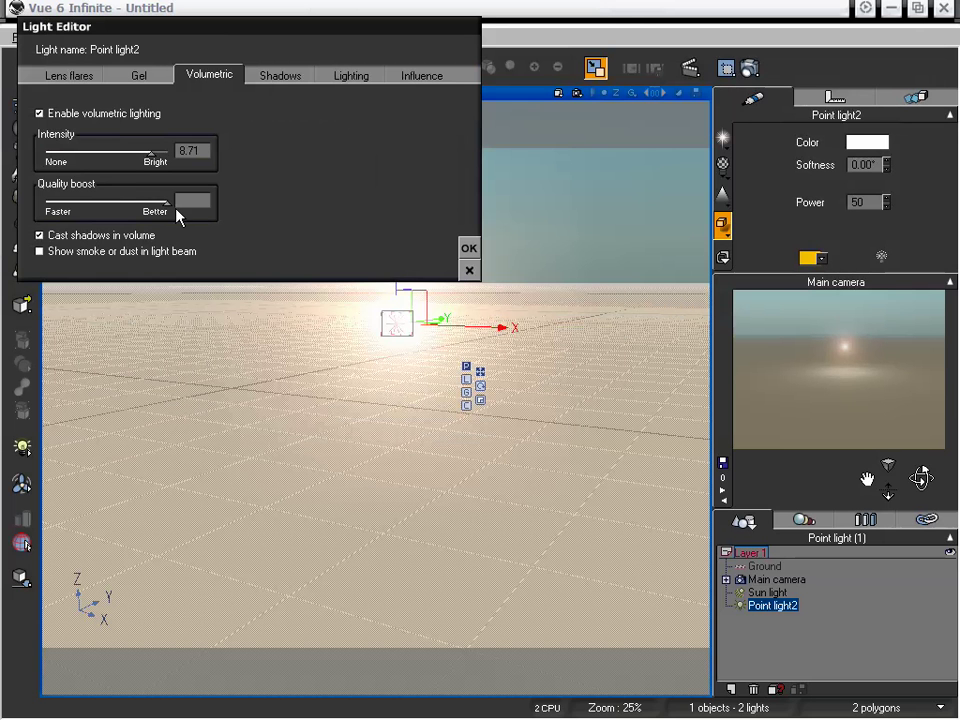
pyautogui.click(101, 252)
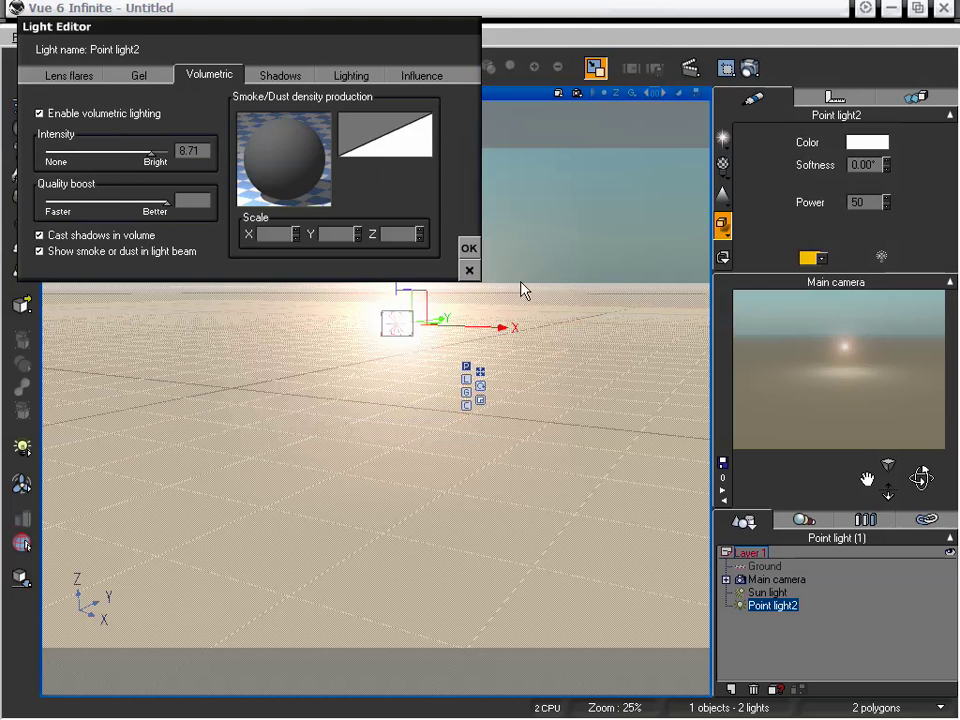
pyautogui.click(468, 250)
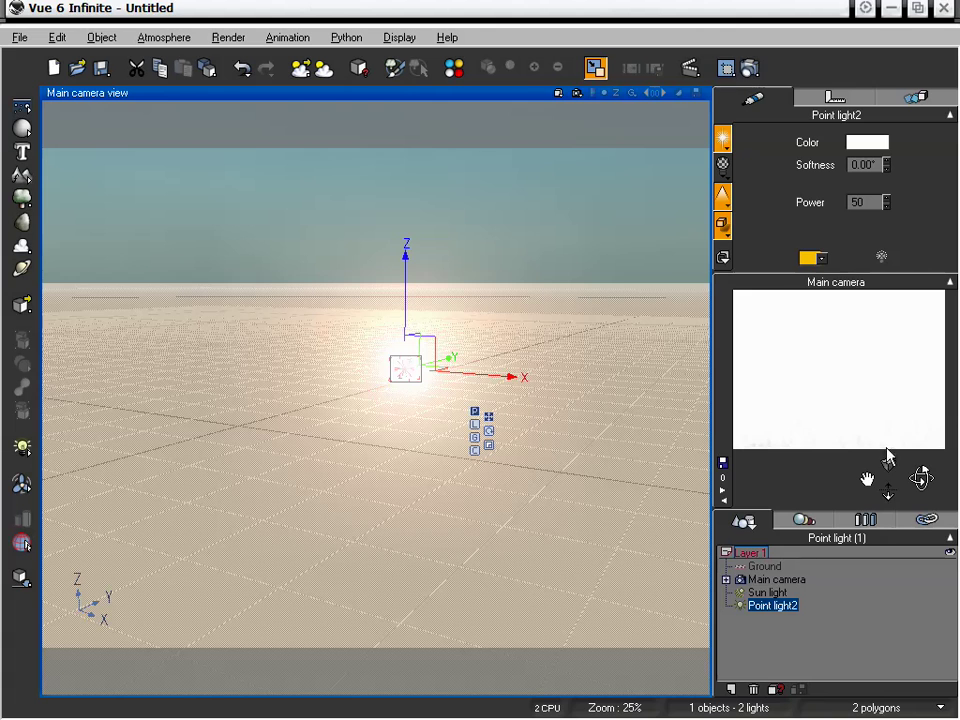
# Step: Reopen the point light's Light Editor and disable its lens flare
pyautogui.moveTo(867, 479); pyautogui.dragTo(849, 498)
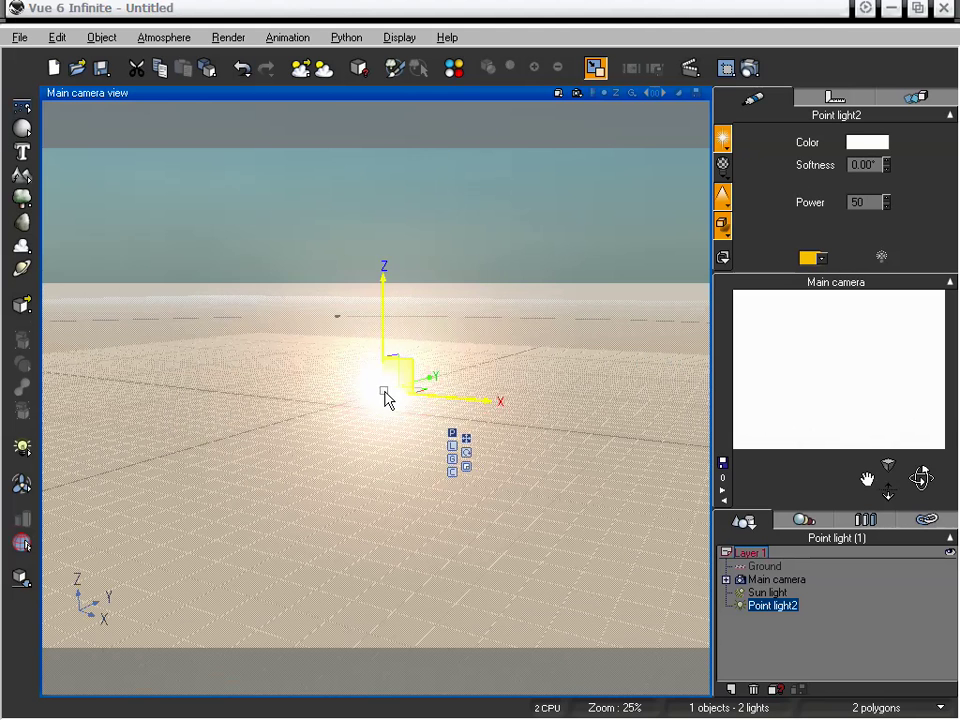
pyautogui.doubleClick(386, 396)
pyautogui.moveTo(202, 30); pyautogui.dragTo(199, 72)
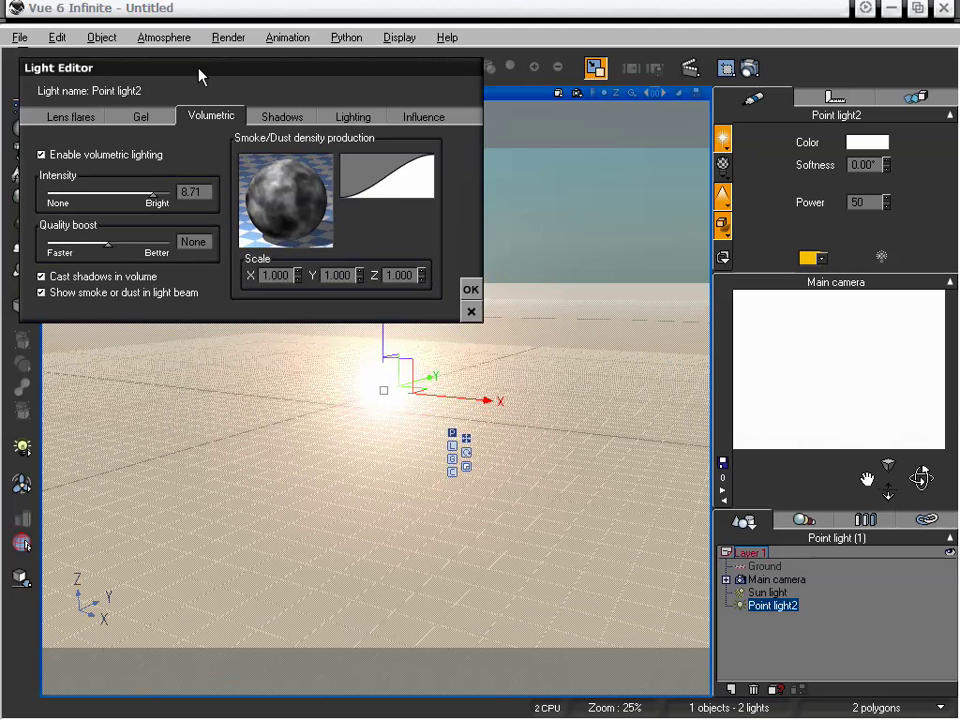
pyautogui.click(95, 118)
pyautogui.click(43, 141)
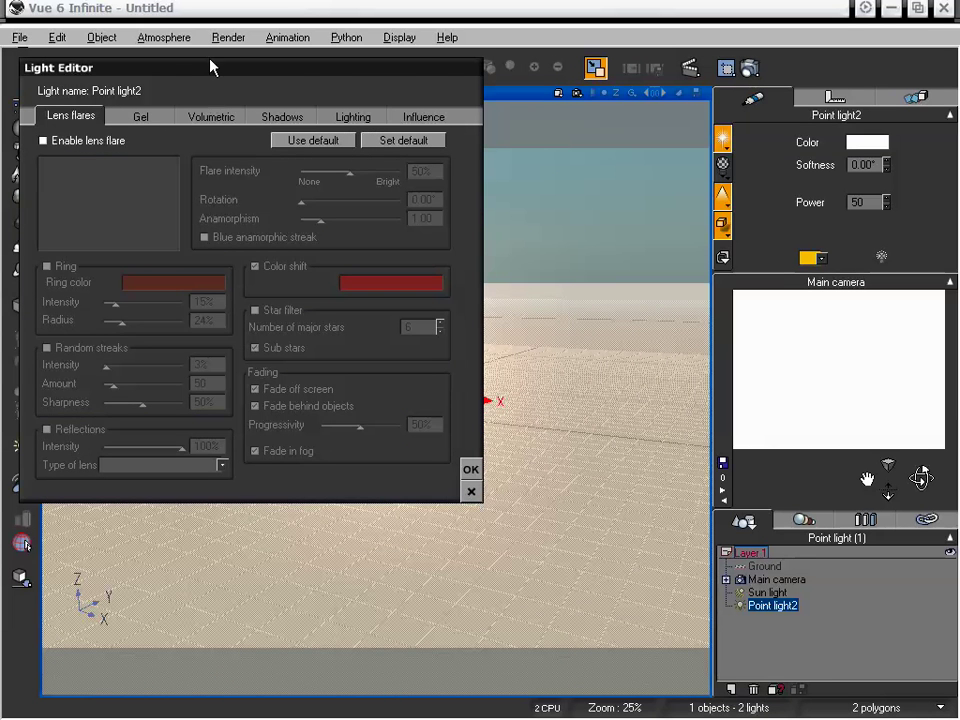
# Step: Lower the point light's volumetric intensity to 2.42
pyautogui.click(207, 124)
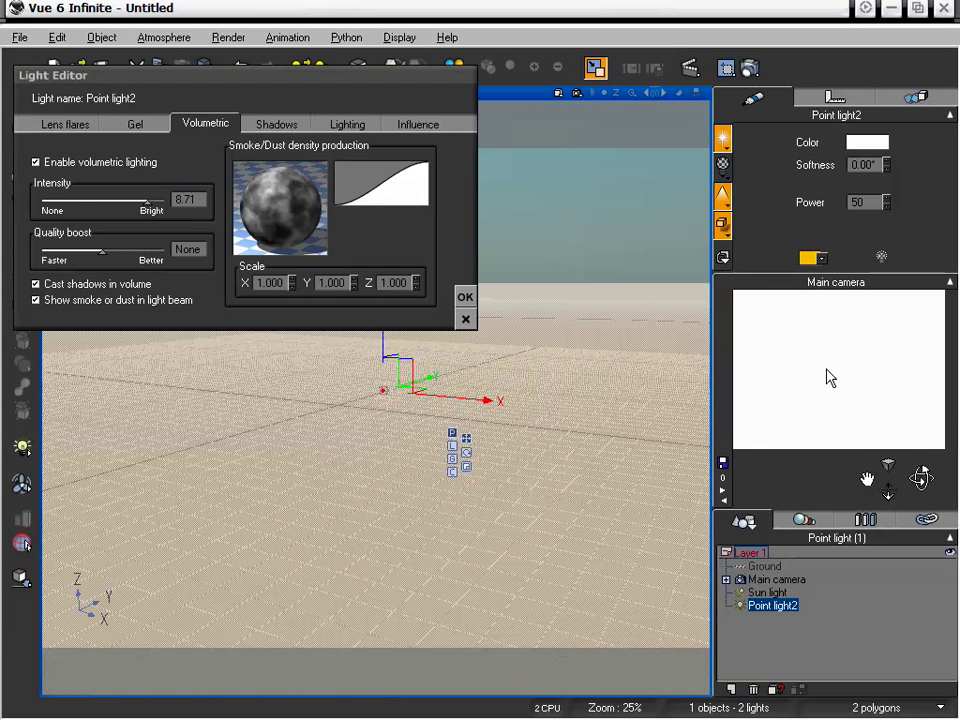
pyautogui.moveTo(148, 201); pyautogui.dragTo(105, 201)
pyautogui.moveTo(95, 201); pyautogui.dragTo(71, 201)
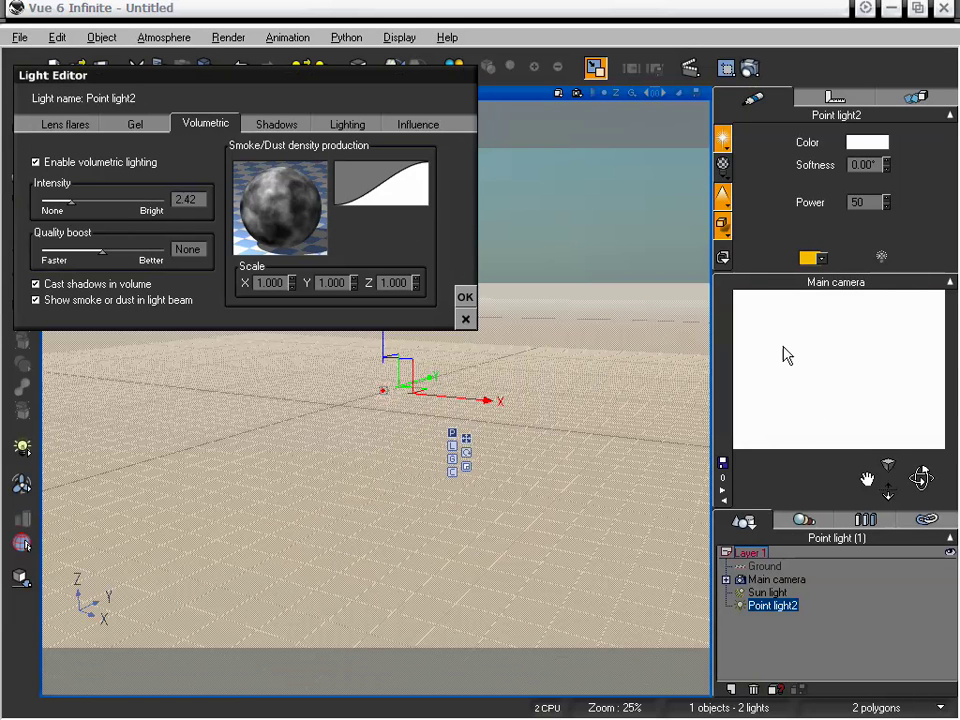
# Step: Apply the point light's volumetric settings and pull the main camera back until the whole glow fits in view
pyautogui.click(465, 297)
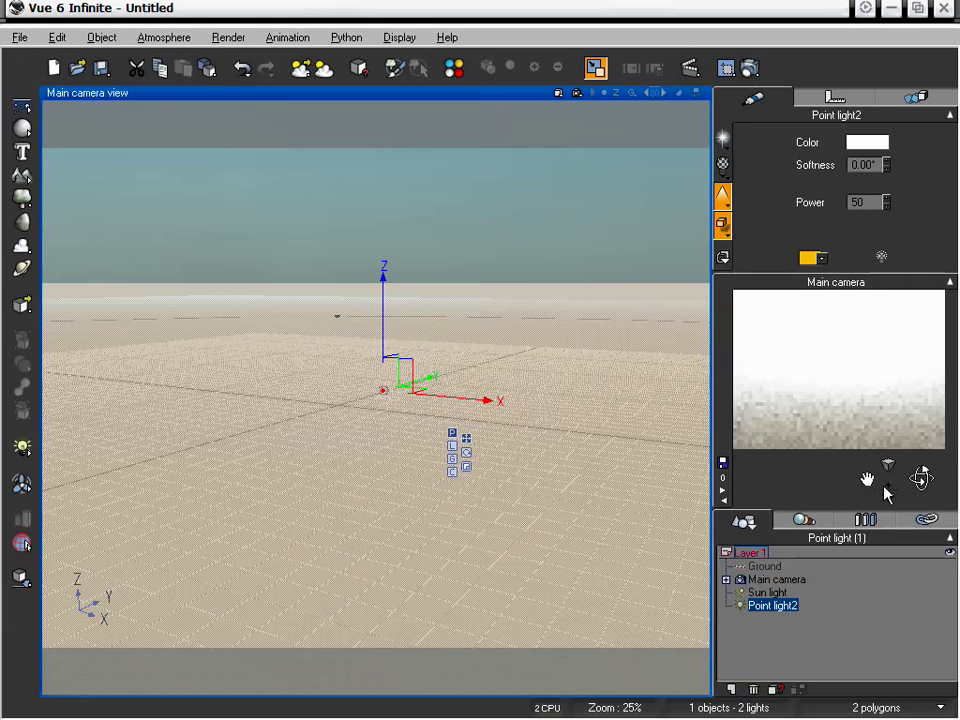
pyautogui.moveTo(888, 486); pyautogui.dragTo(888, 522)
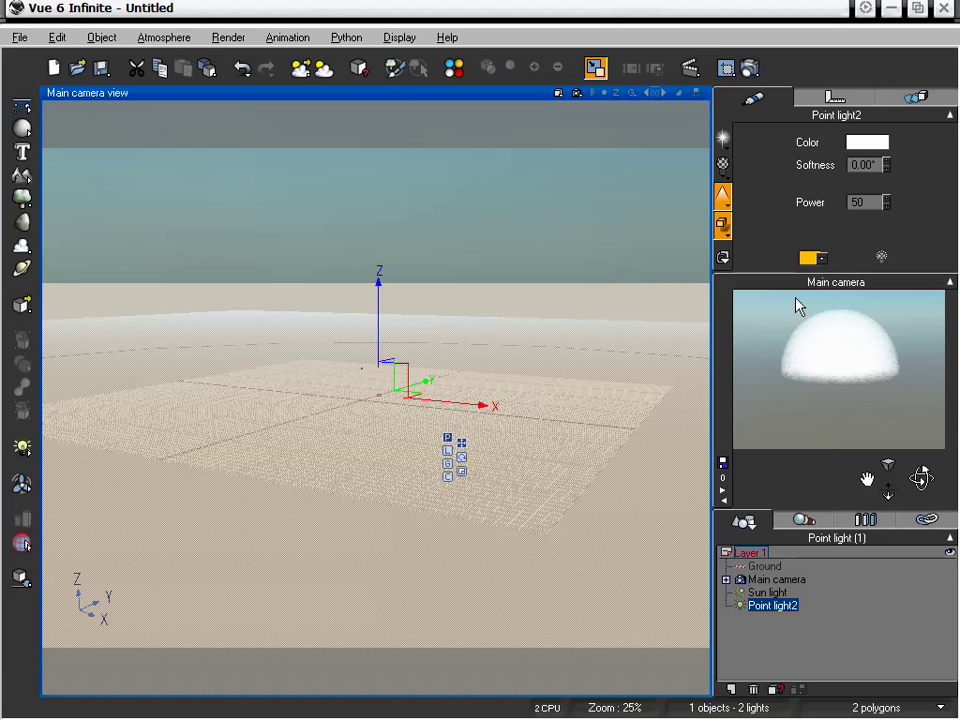
pyautogui.moveTo(918, 478); pyautogui.dragTo(921, 478)
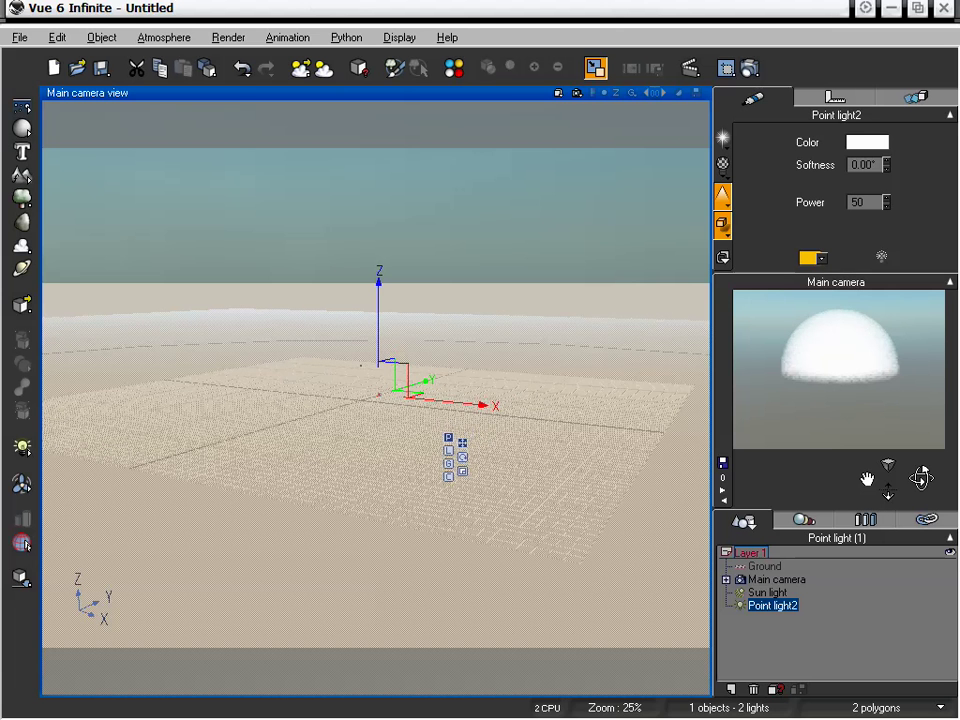
# Step: Reopen the point light's Light Editor, lower the volumetric intensity further and raise the quality boost toward Better
pyautogui.doubleClick(784, 606)
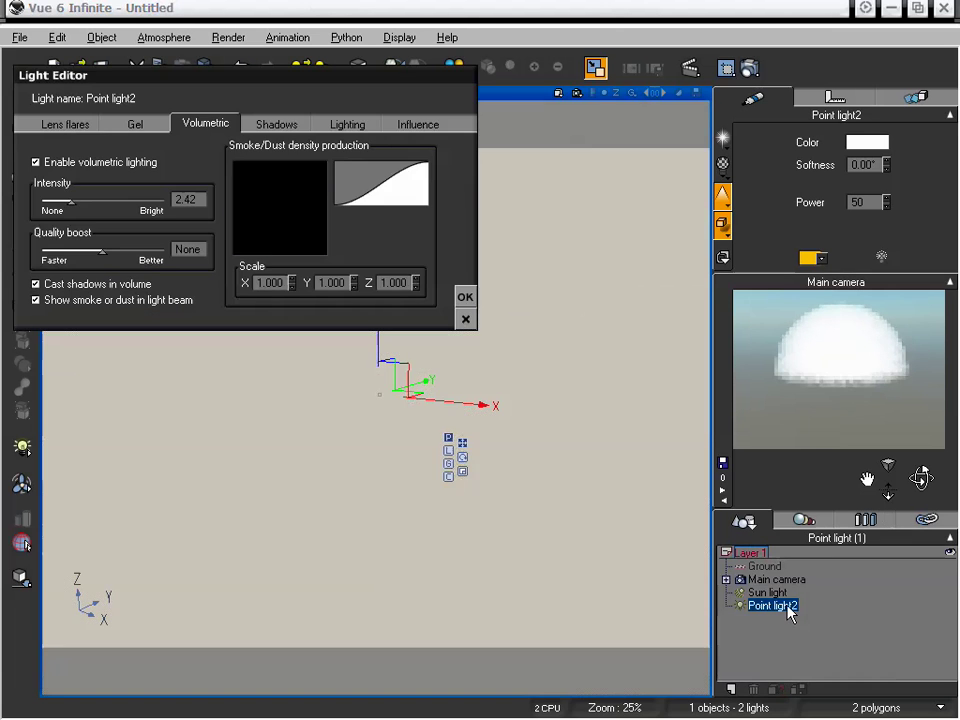
pyautogui.moveTo(266, 77); pyautogui.dragTo(267, 91)
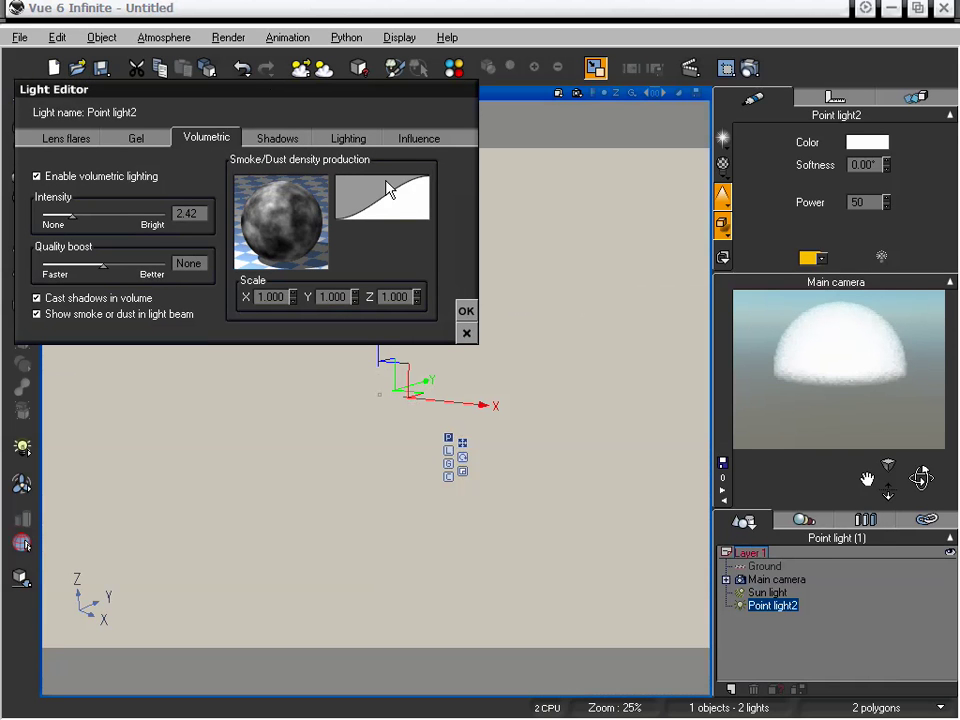
pyautogui.moveTo(386, 186); pyautogui.dragTo(365, 182)
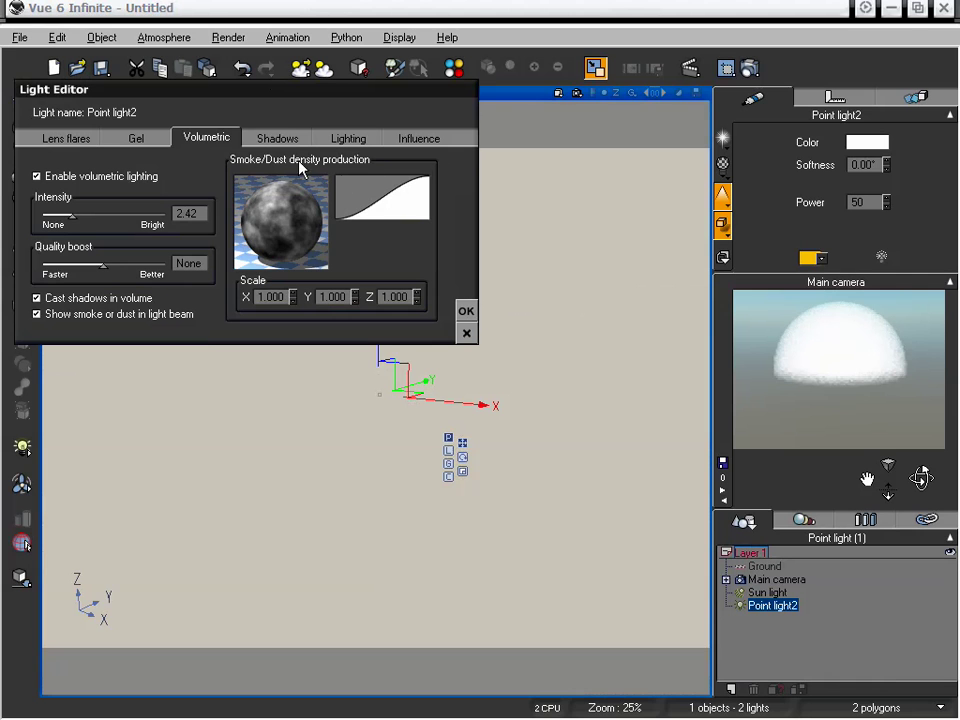
pyautogui.moveTo(73, 216); pyautogui.dragTo(52, 216)
pyautogui.moveTo(106, 270); pyautogui.dragTo(145, 268)
# Step: Review the point light's shadow options and its light attenuation and variable color settings
pyautogui.moveTo(243, 107); pyautogui.dragTo(238, 52)
pyautogui.click(272, 84)
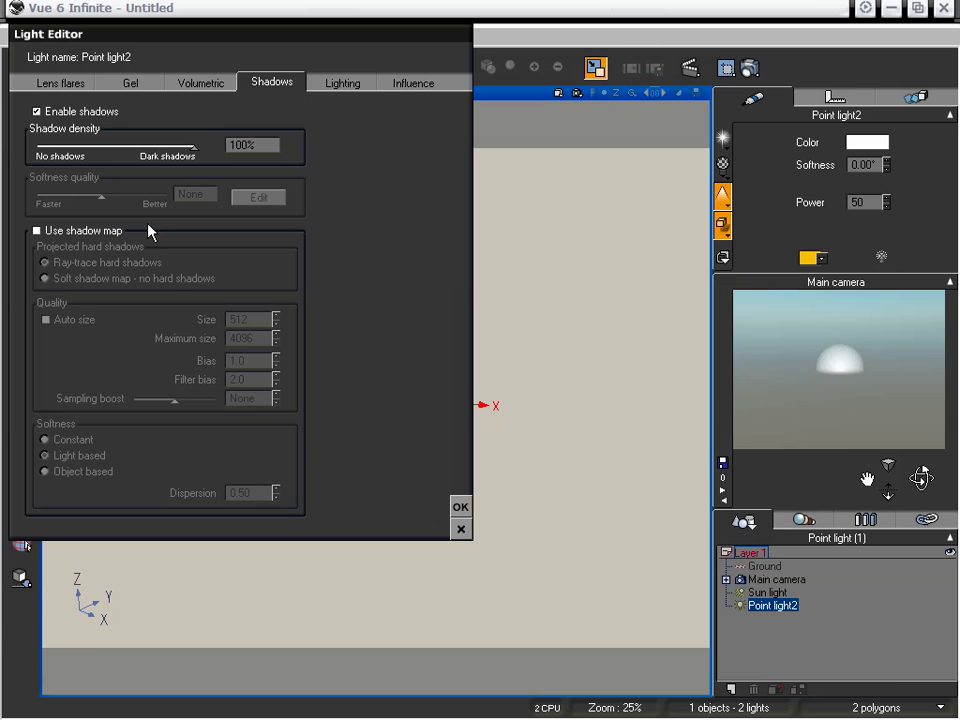
pyautogui.click(342, 88)
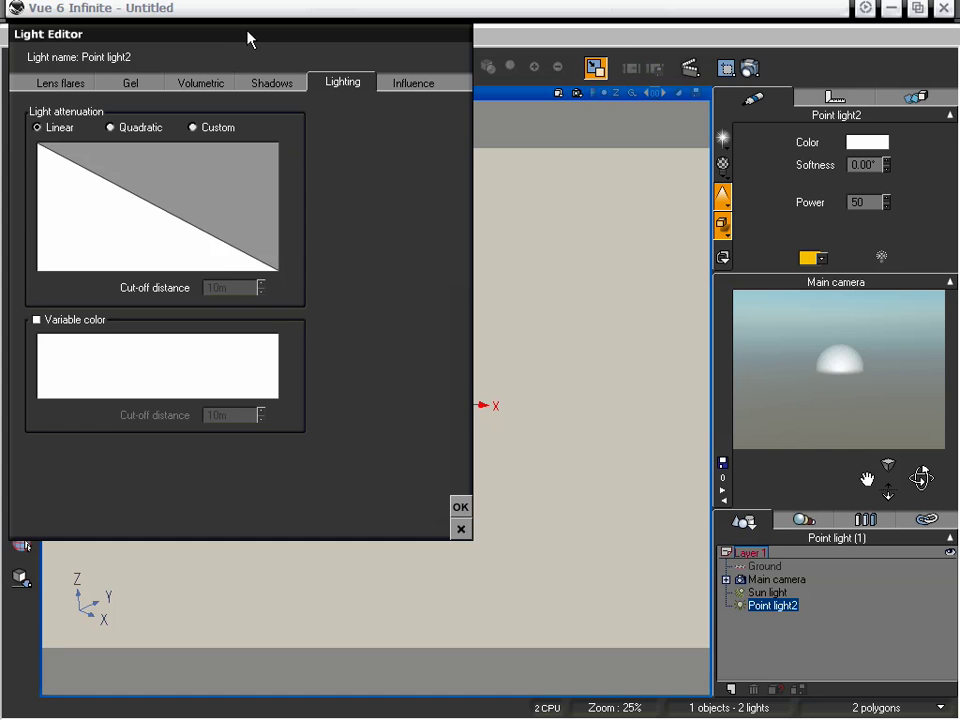
pyautogui.moveTo(245, 41); pyautogui.dragTo(241, 21)
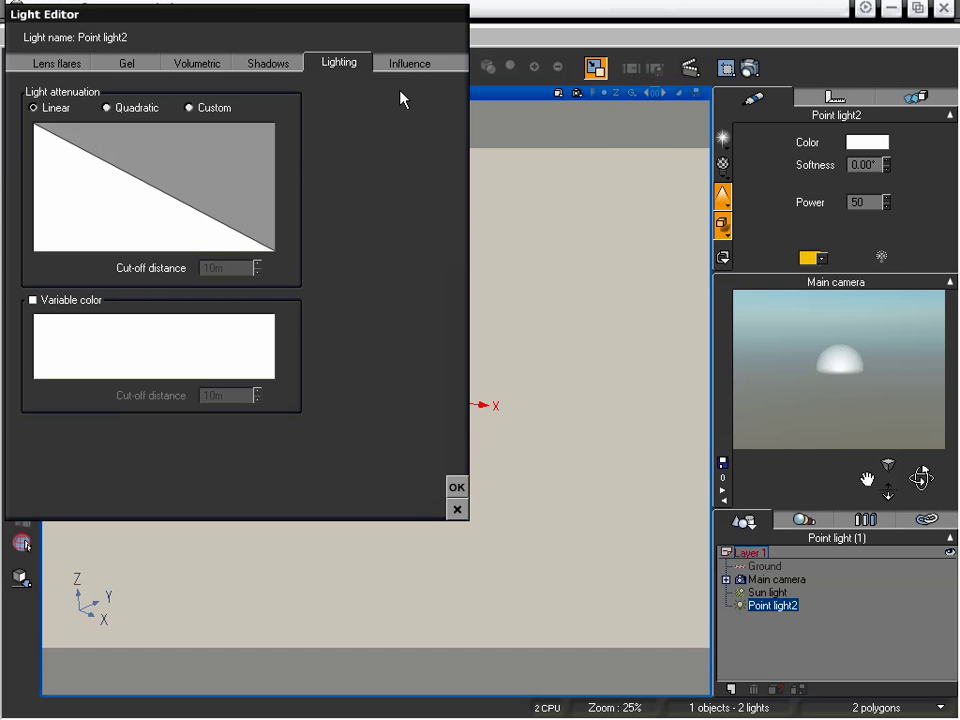
pyautogui.moveTo(326, 11); pyautogui.dragTo(334, 30)
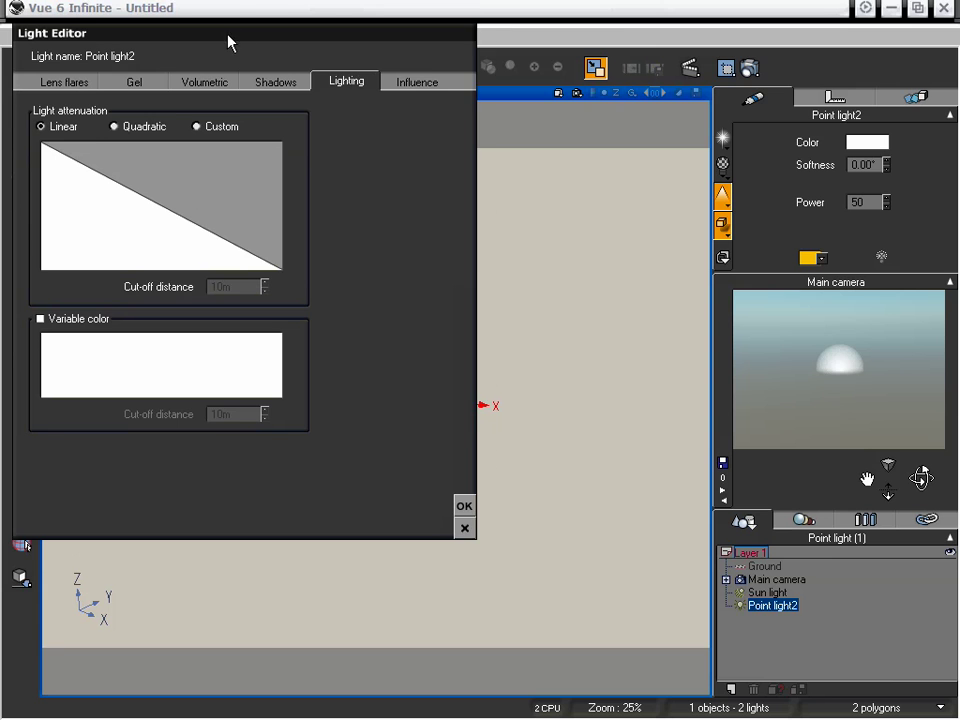
# Step: Try quadratic light attenuation on the point light and return it to linear
pyautogui.moveTo(228, 39); pyautogui.dragTo(246, 58)
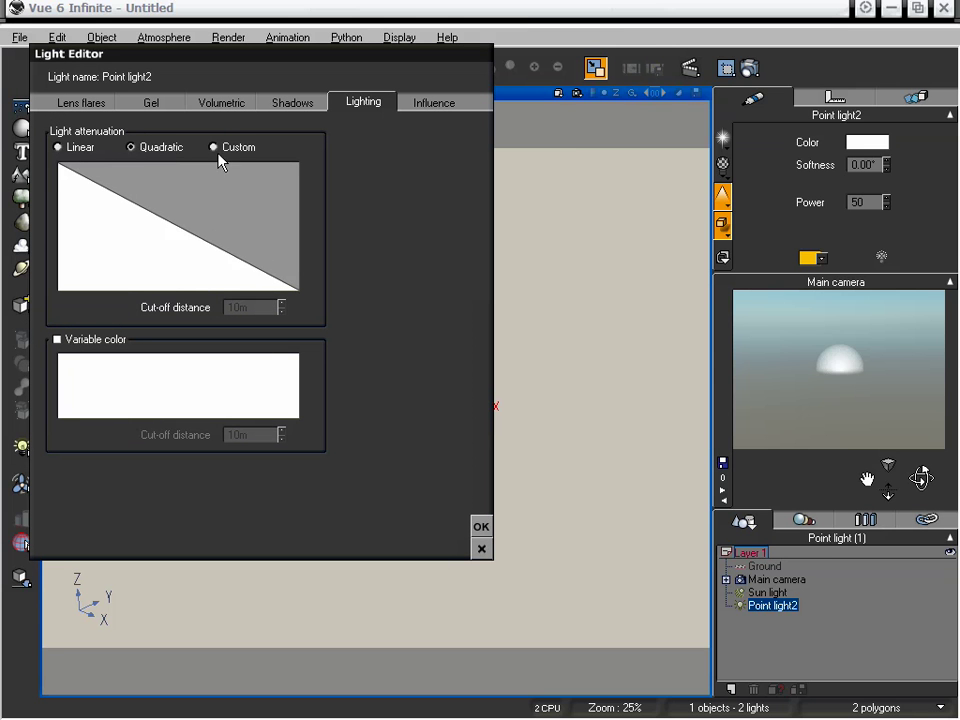
pyautogui.moveTo(228, 58); pyautogui.dragTo(331, 79)
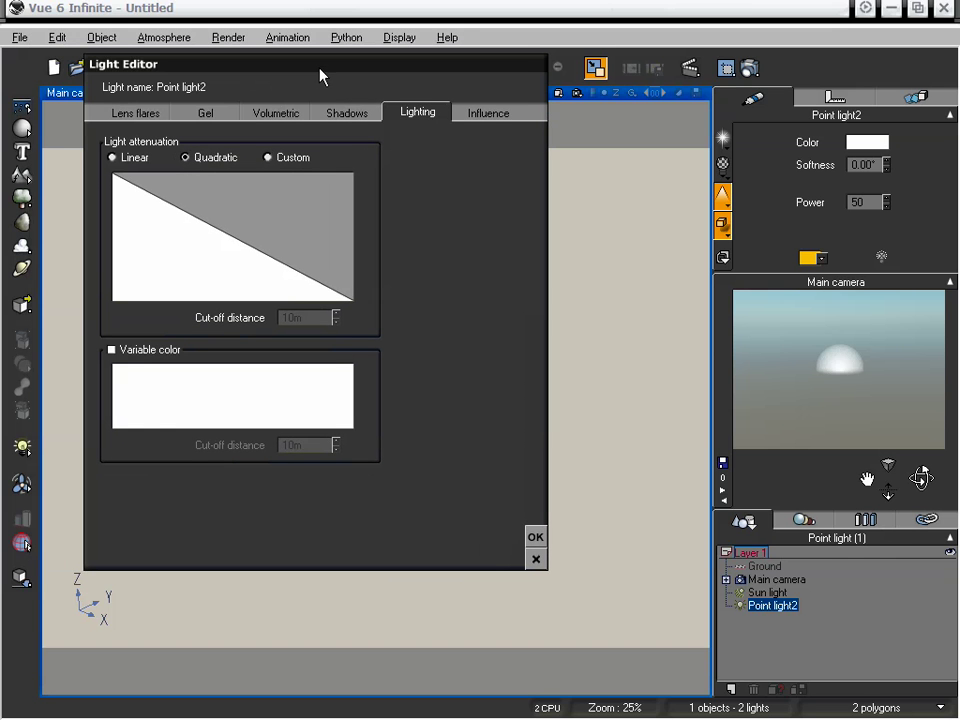
pyautogui.click(117, 158)
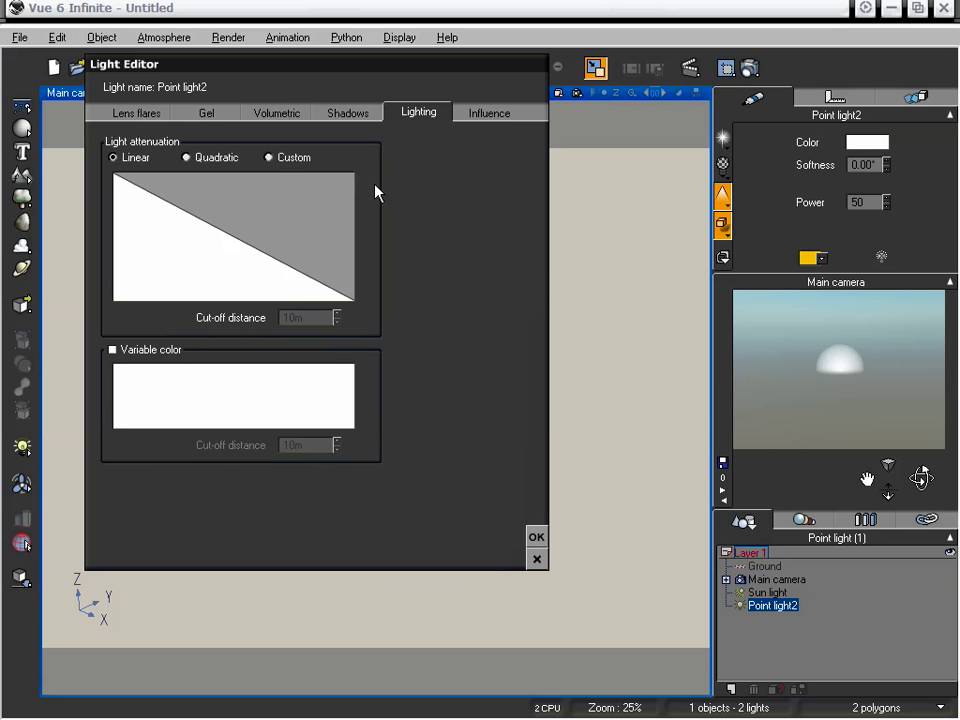
# Step: Set the light attenuation to Custom and turn its straight falloff profile into a smooth curve
pyautogui.rightClick(257, 205)
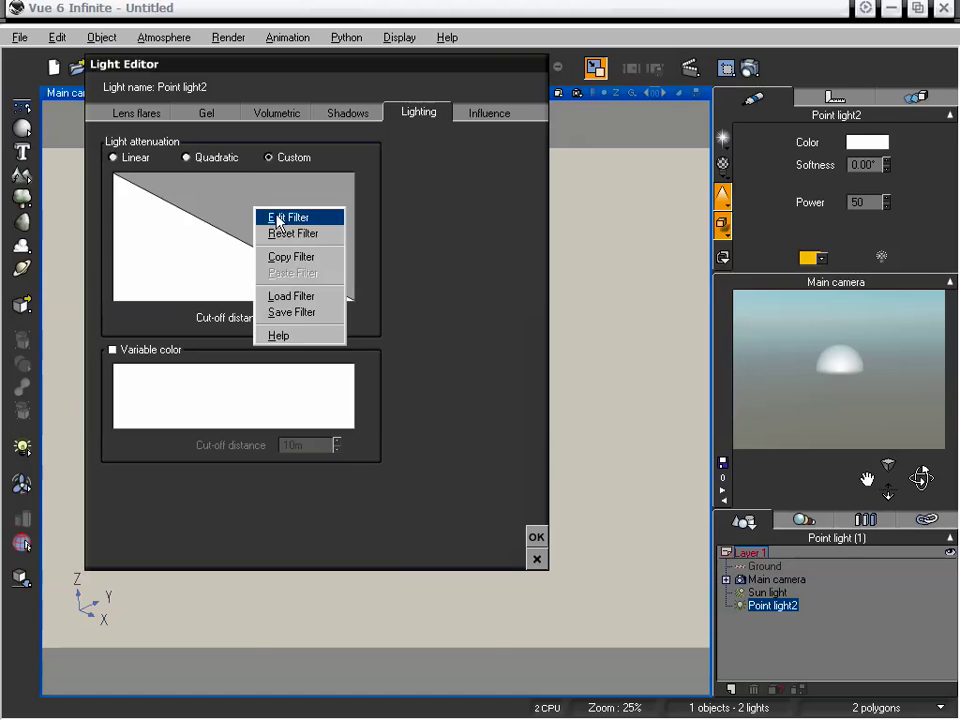
pyautogui.click(295, 216)
pyautogui.moveTo(711, 105); pyautogui.dragTo(576, 107)
pyautogui.click(529, 133)
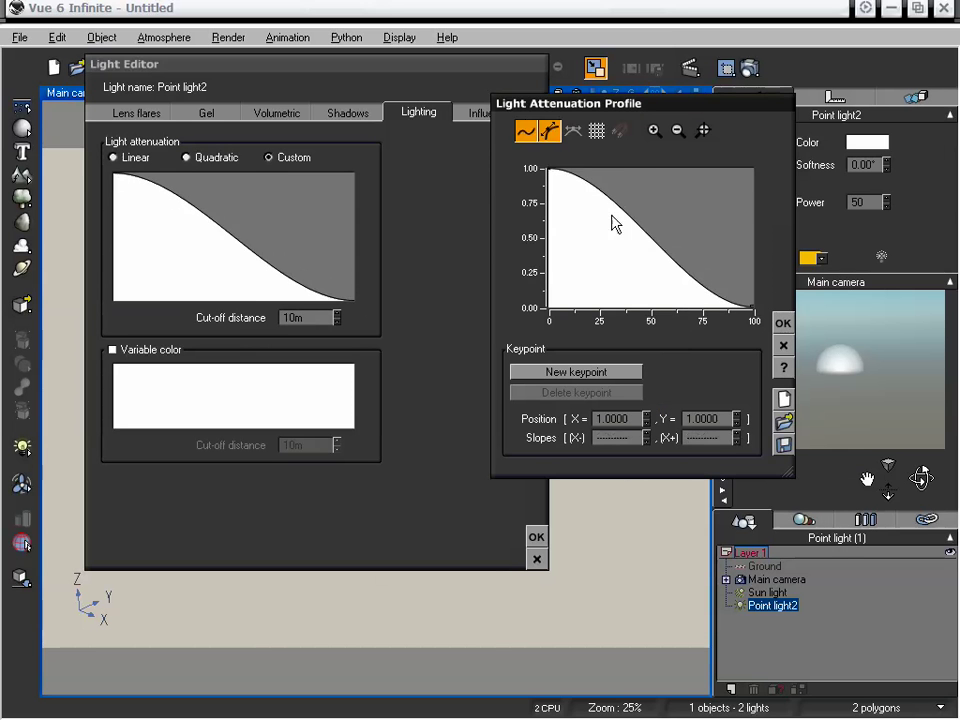
pyautogui.click(783, 324)
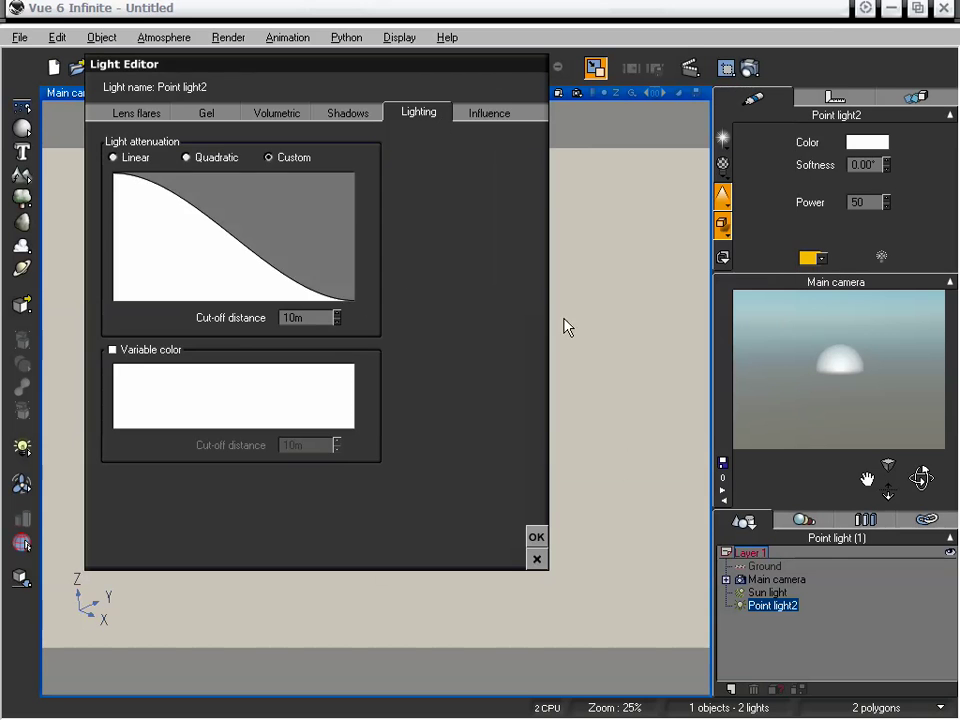
# Step: Make the point light influence all objects except the marked Ground, and apply the Light Editor settings
pyautogui.click(495, 113)
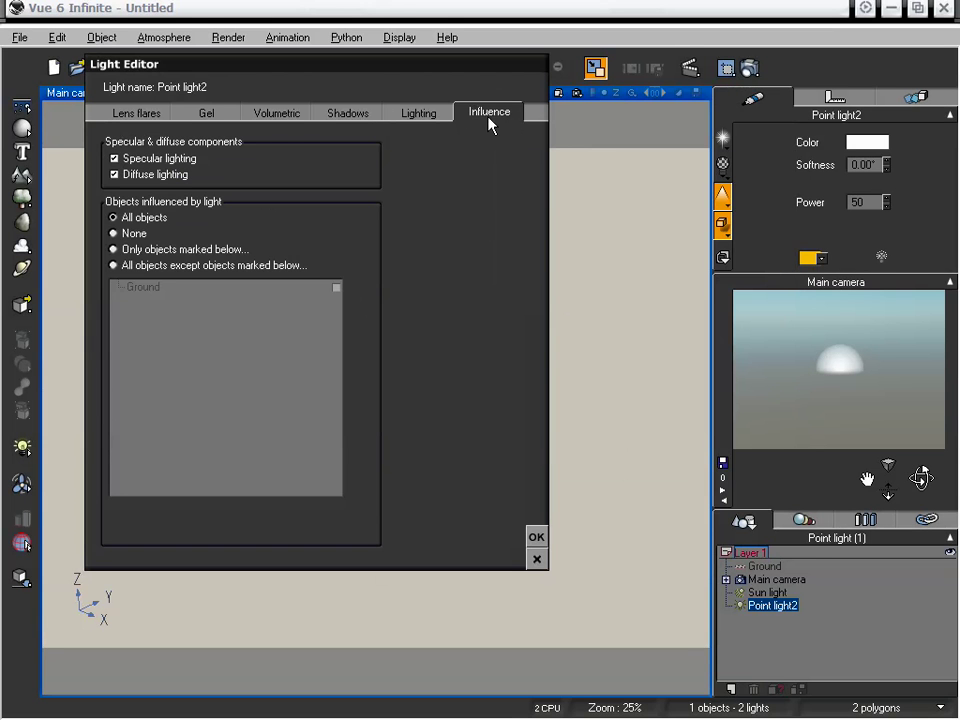
pyautogui.moveTo(375, 71); pyautogui.dragTo(345, 78)
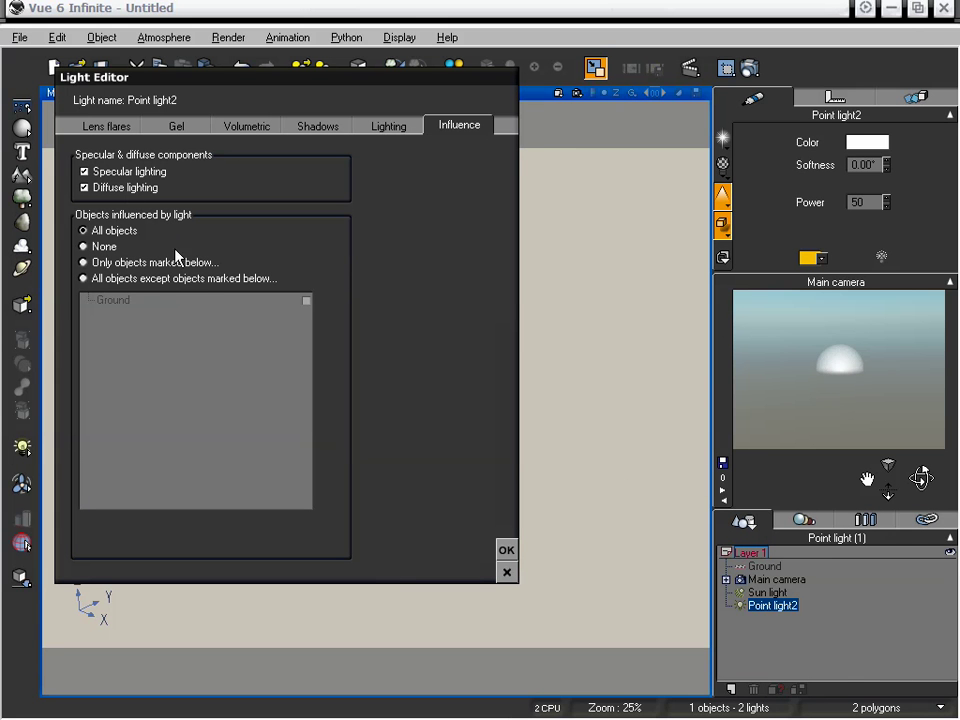
pyautogui.click(132, 279)
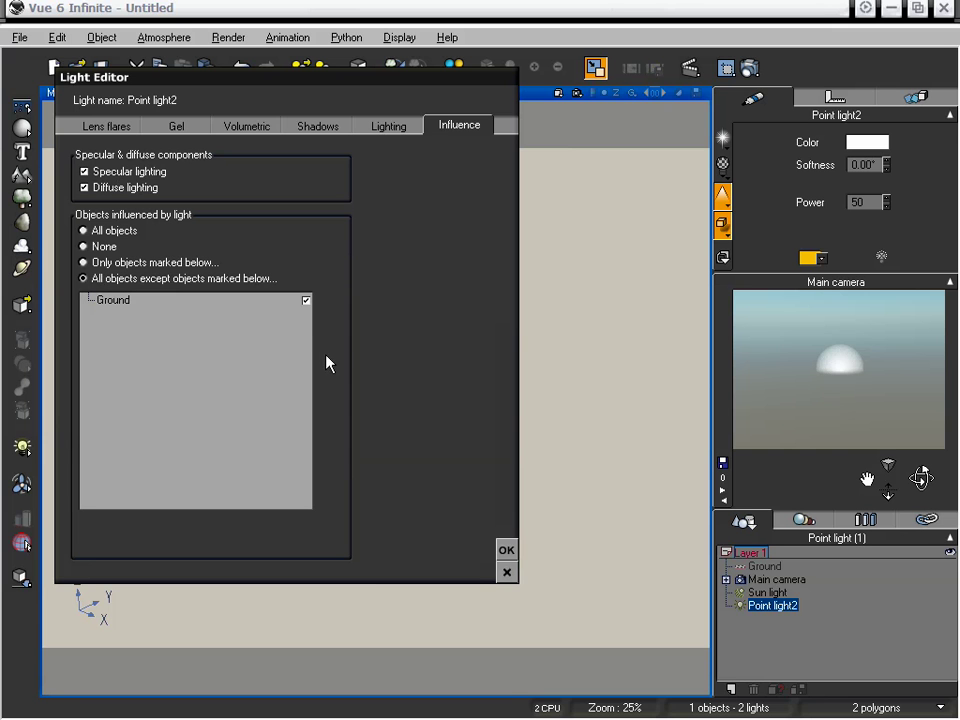
pyautogui.click(506, 550)
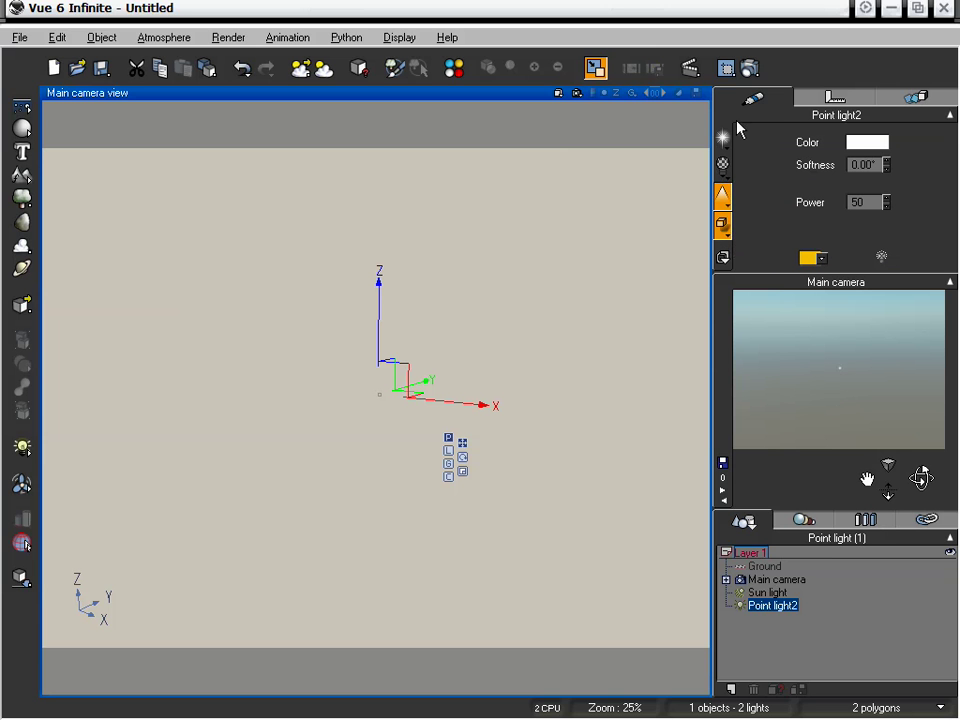
pyautogui.rightClick(799, 446)
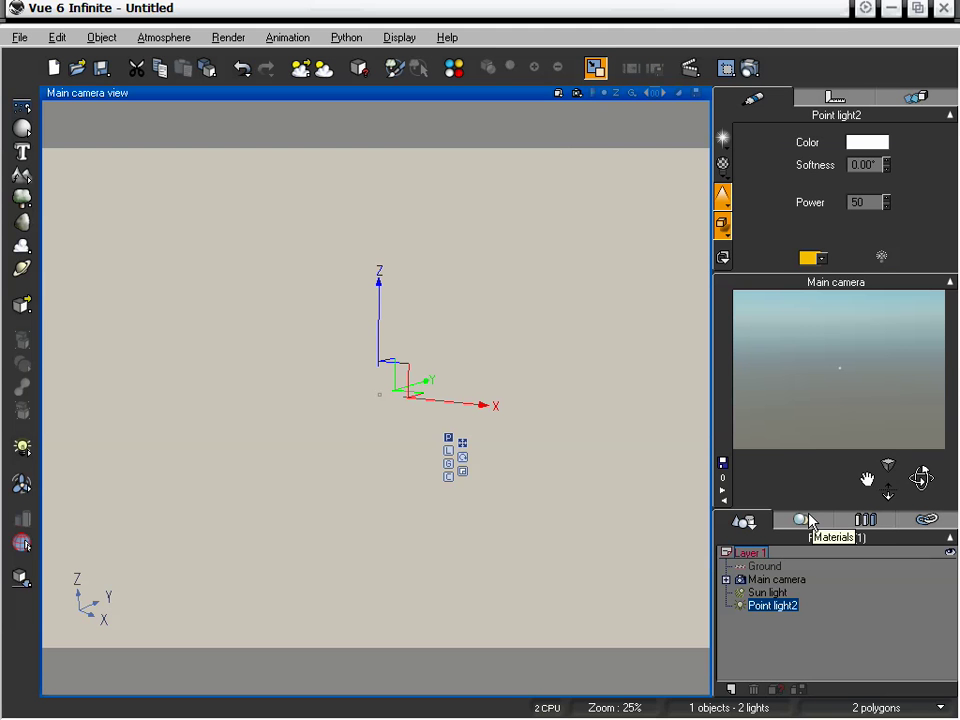